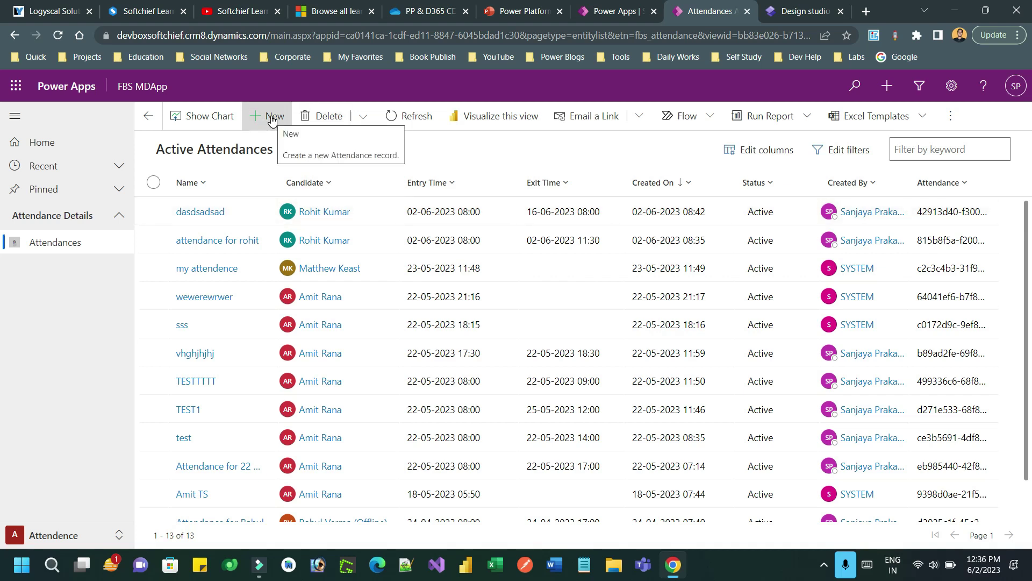
# Start a new attendance record named 'dssfsdfdsfsd' and pick its candidate.
pyautogui.click(276, 120)
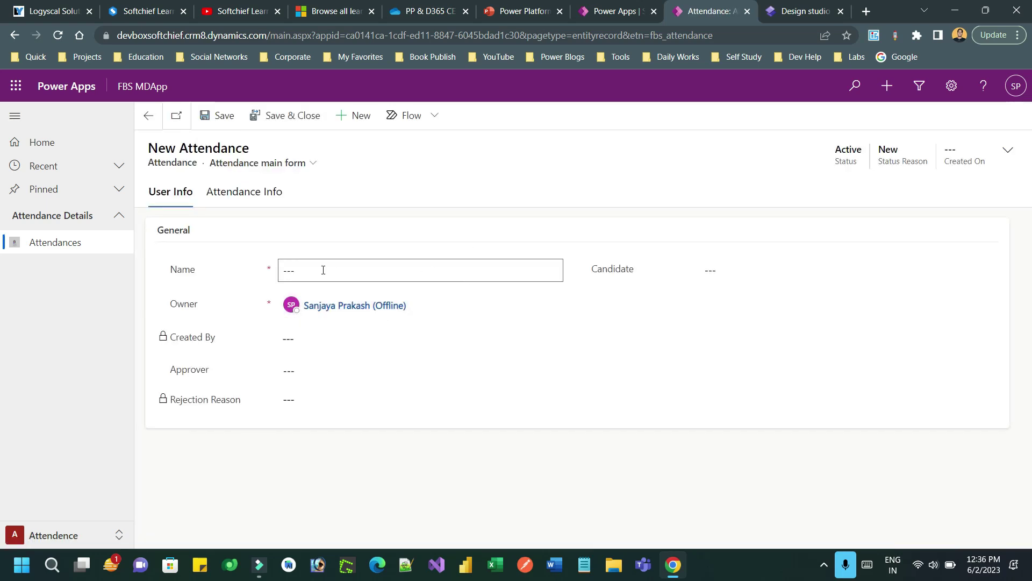
pyautogui.click(306, 268)
pyautogui.write('dssfsdfdsfsd')
pyautogui.click(774, 263)
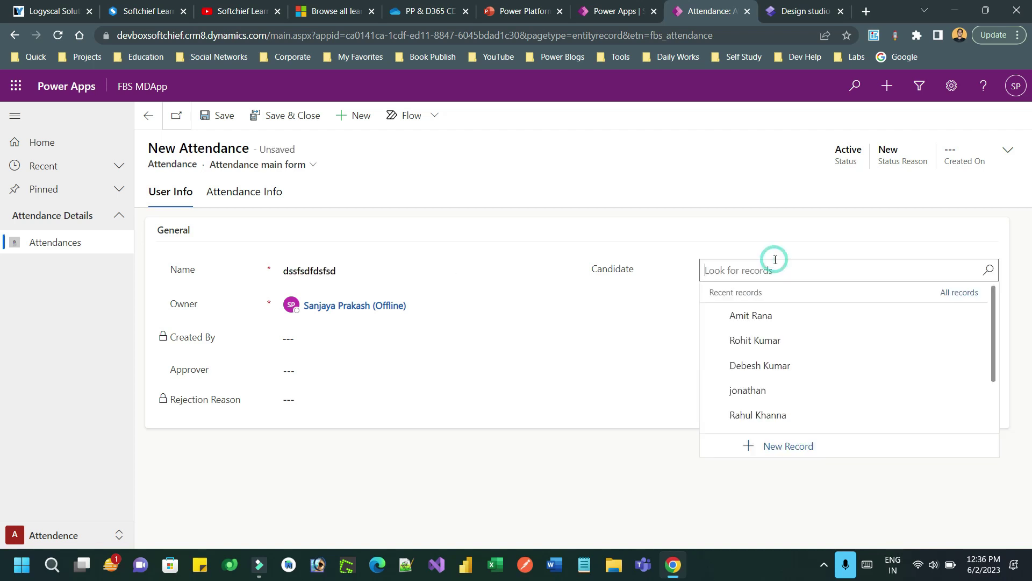
pyautogui.click(776, 348)
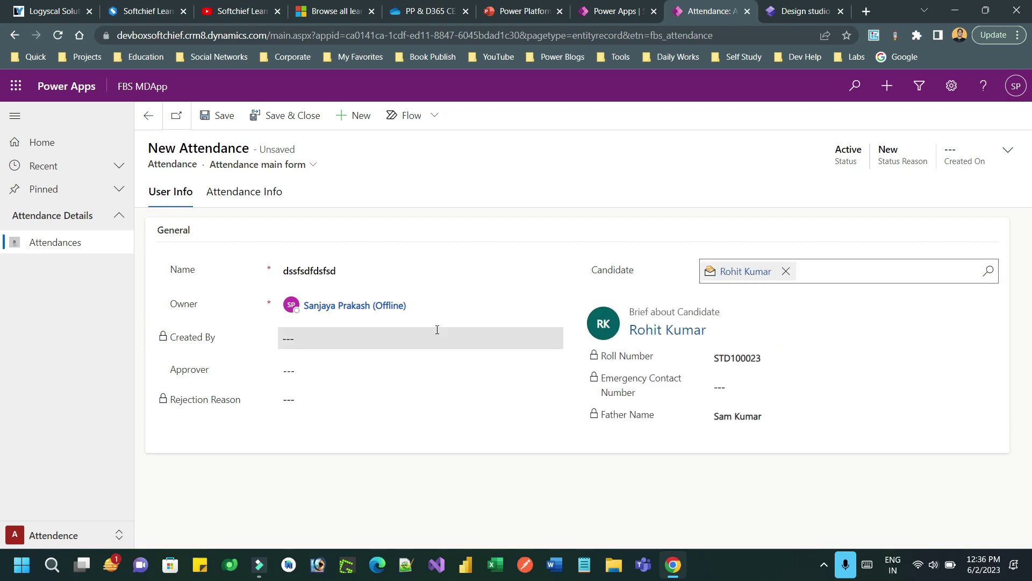
# Set entry date 02-06-2023 and exit date 09-06-2023 on Attendance Info, then save the record.
pyautogui.click(262, 198)
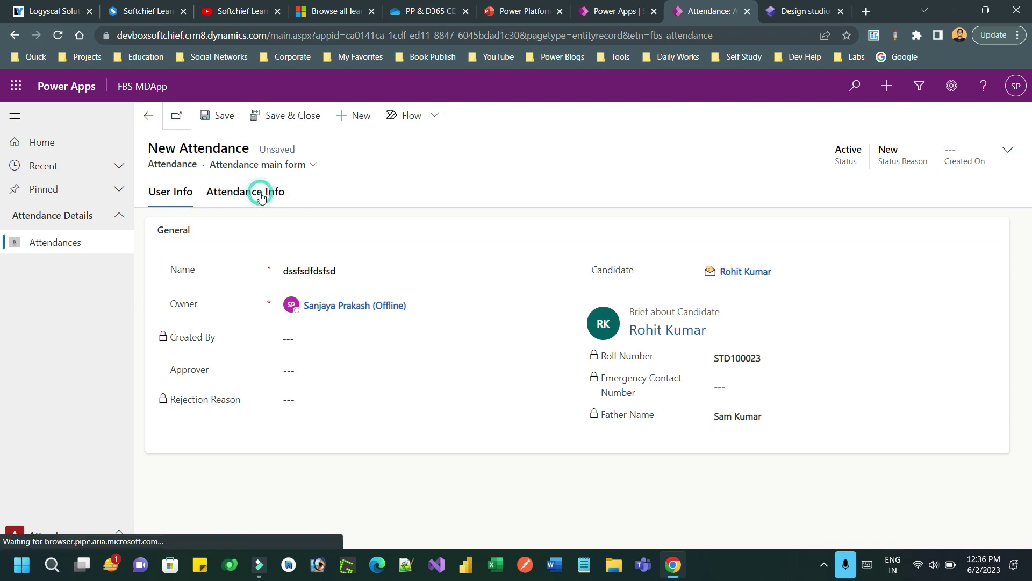
pyautogui.click(391, 270)
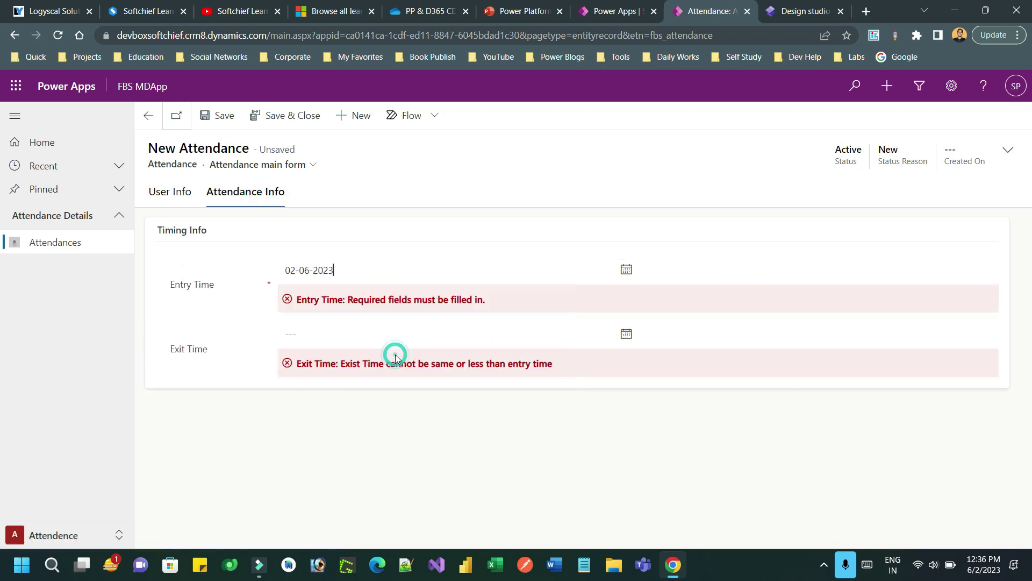
pyautogui.click(390, 349)
pyautogui.click(626, 307)
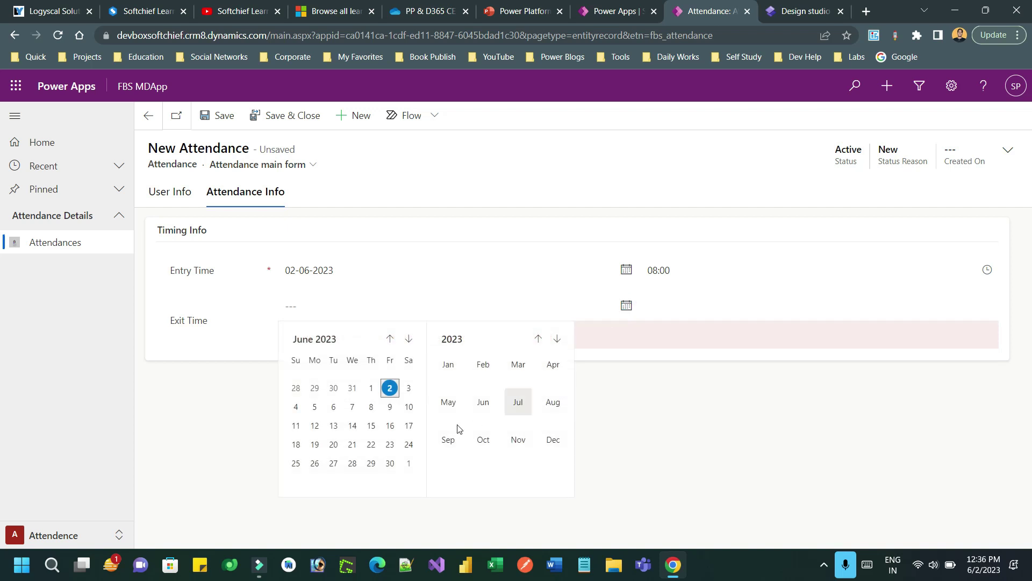
pyautogui.click(392, 410)
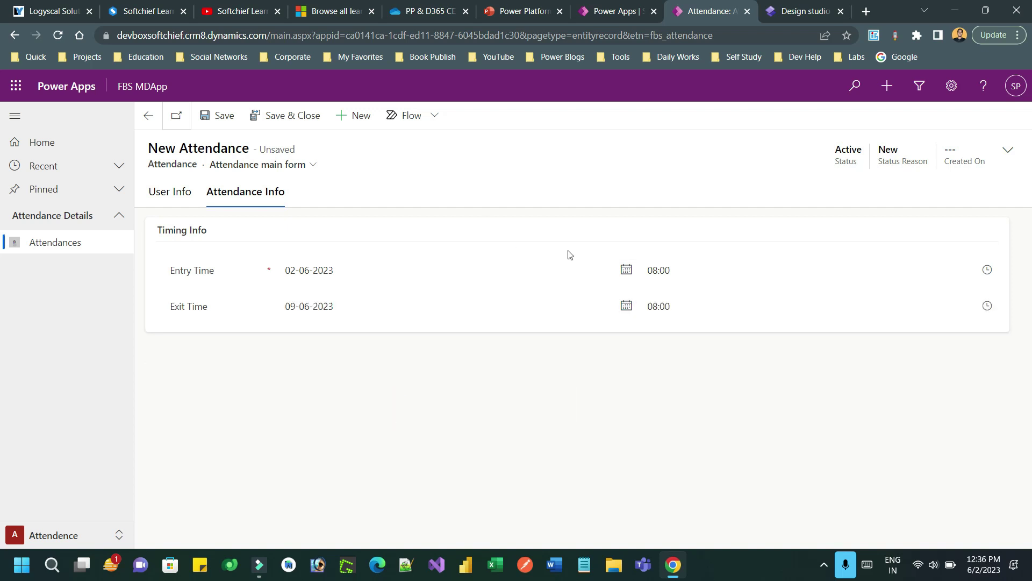
pyautogui.click(219, 128)
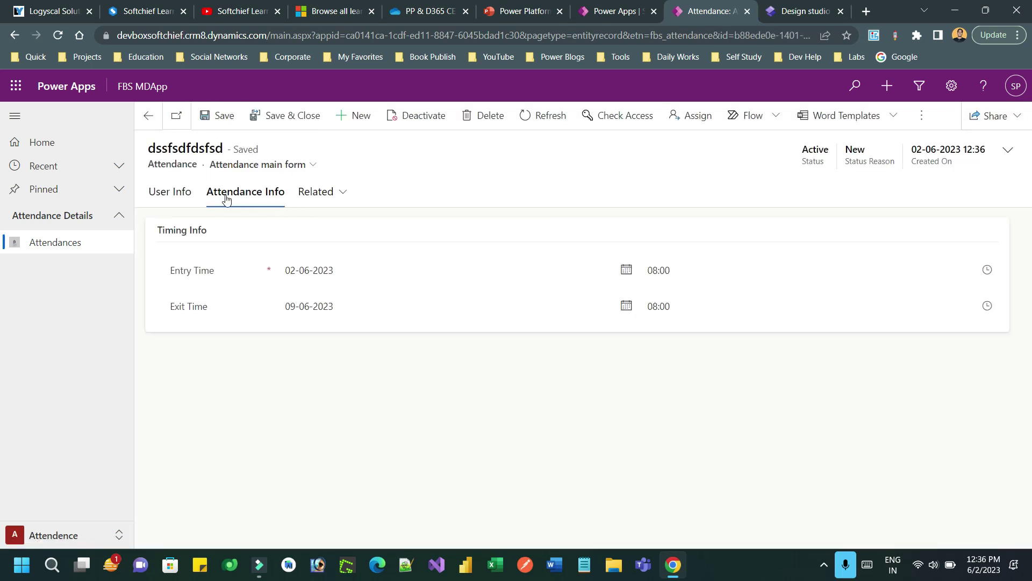
# On the User Info tab of record 'dssfsdfdsfsd', highlight that the Approver lookup is empty.
pyautogui.click(172, 194)
pyautogui.moveTo(172, 375); pyautogui.dragTo(244, 376)
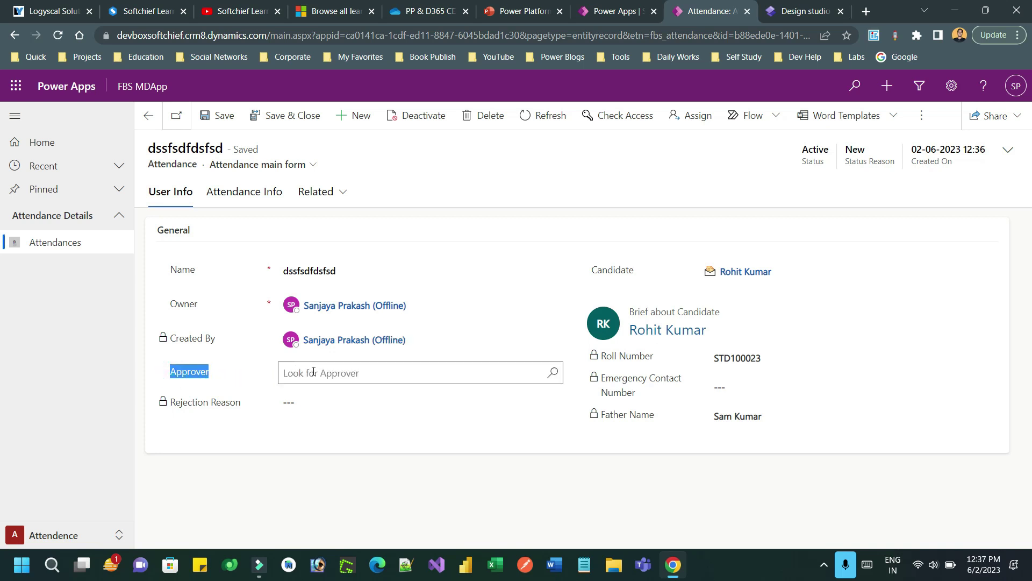
pyautogui.click(262, 372)
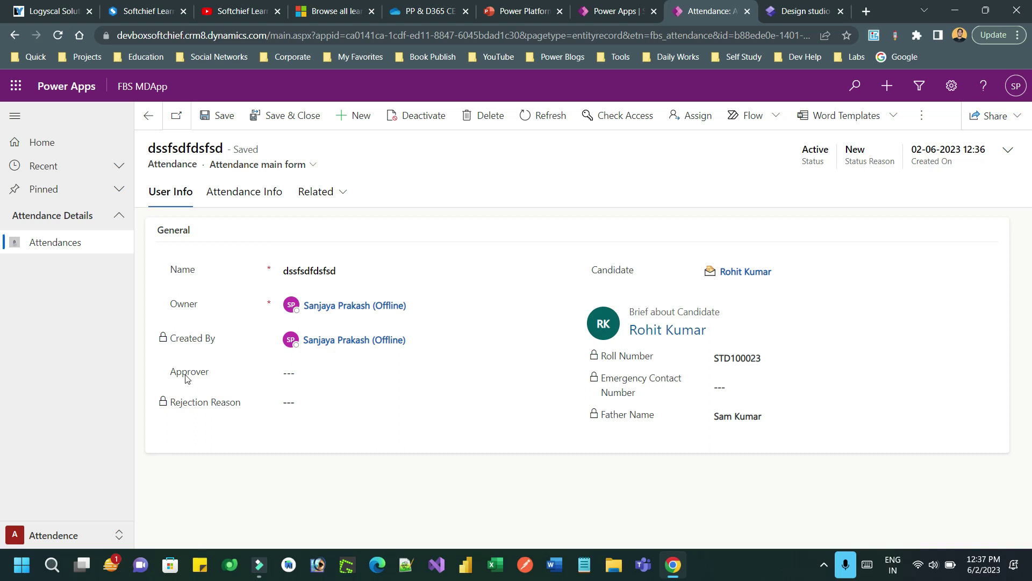
pyautogui.moveTo(176, 374); pyautogui.dragTo(288, 370)
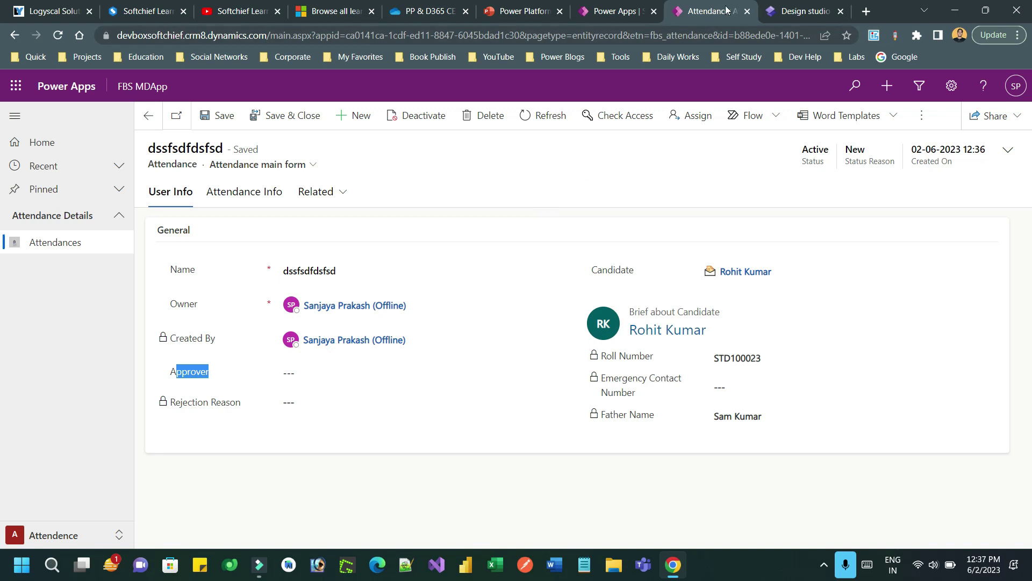
# In the FBS Automation solution, start a new classic workflow via New > Automation > Process > Workflow.
pyautogui.click(624, 8)
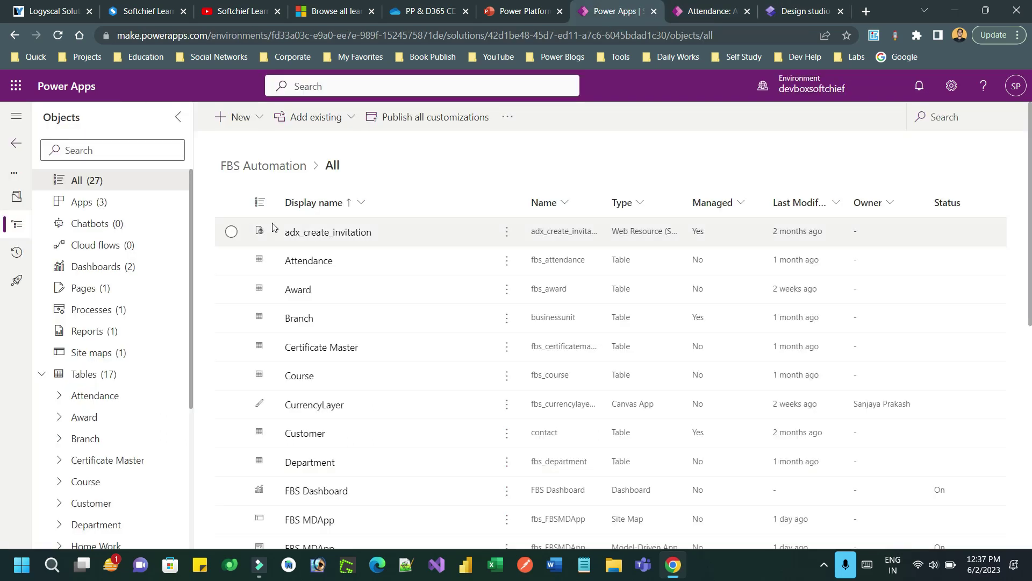
pyautogui.click(252, 122)
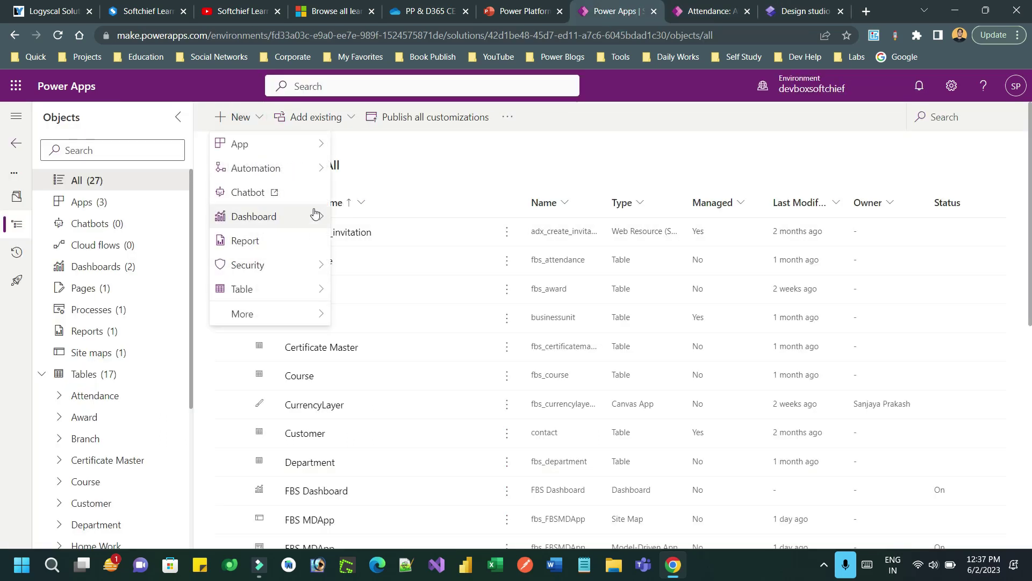
pyautogui.moveTo(316, 179)
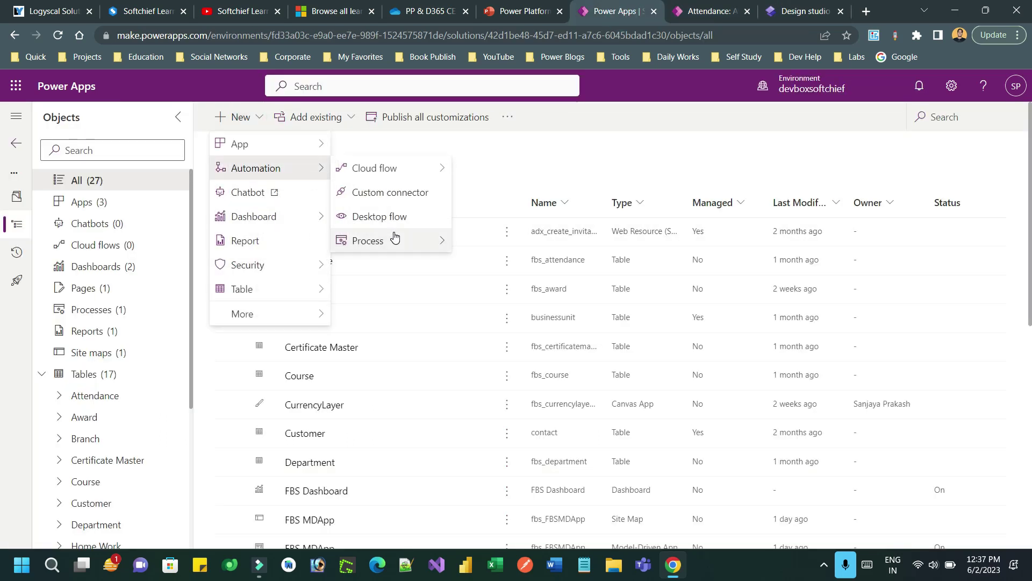
pyautogui.moveTo(392, 239)
pyautogui.click(491, 289)
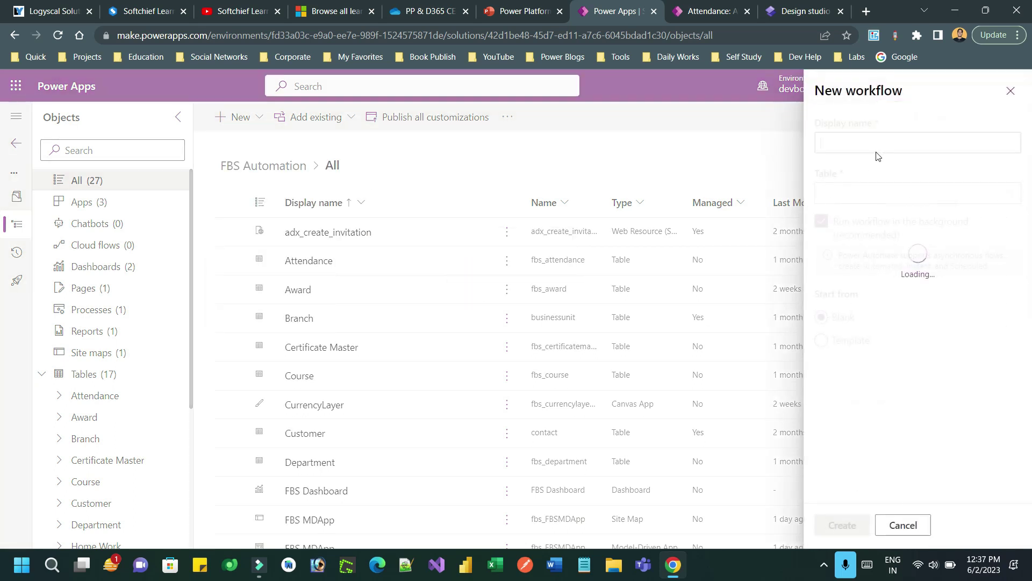
# Name the workflow 'Send Email or Reject', choose the Attendance table, and create it.
pyautogui.click(859, 145)
pyautogui.write('Reje')
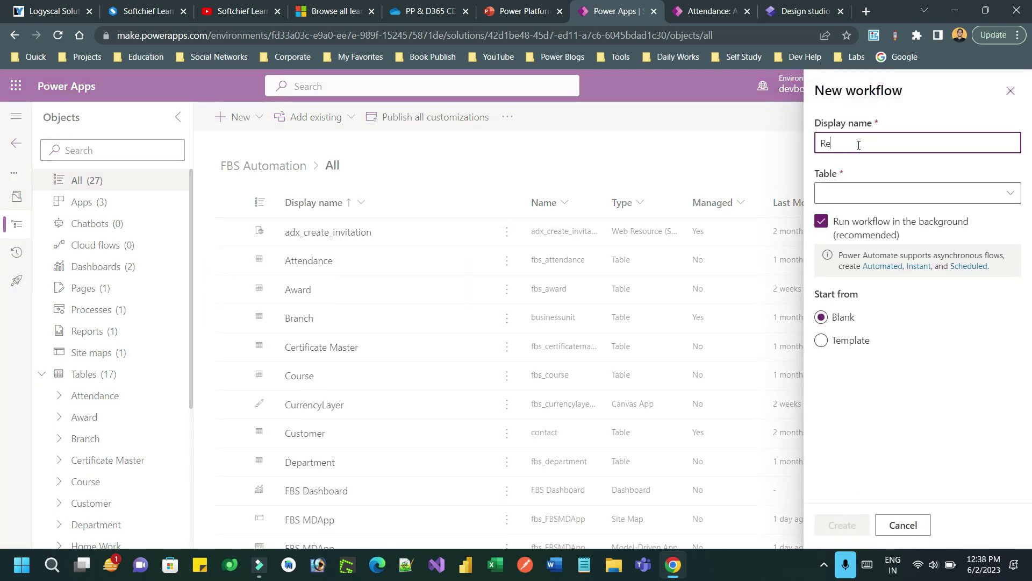
pyautogui.press('BackSpace')
pyautogui.press('BackSpace')
pyautogui.press('BackSpace')
pyautogui.press('BackSpace')
pyautogui.write('Send Email or Rejec')
pyautogui.click(878, 166)
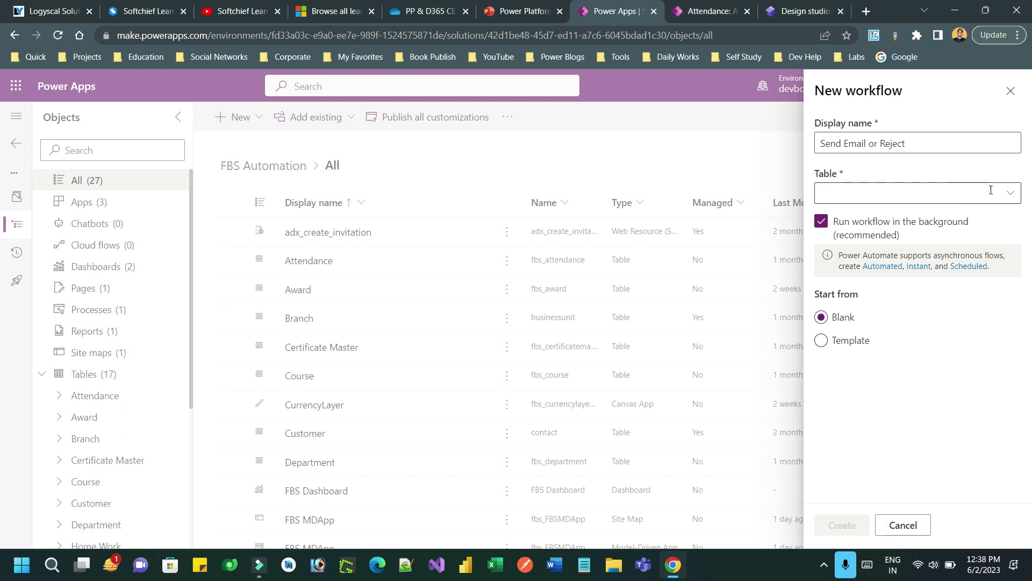
pyautogui.click(956, 197)
pyautogui.write('Attendance')
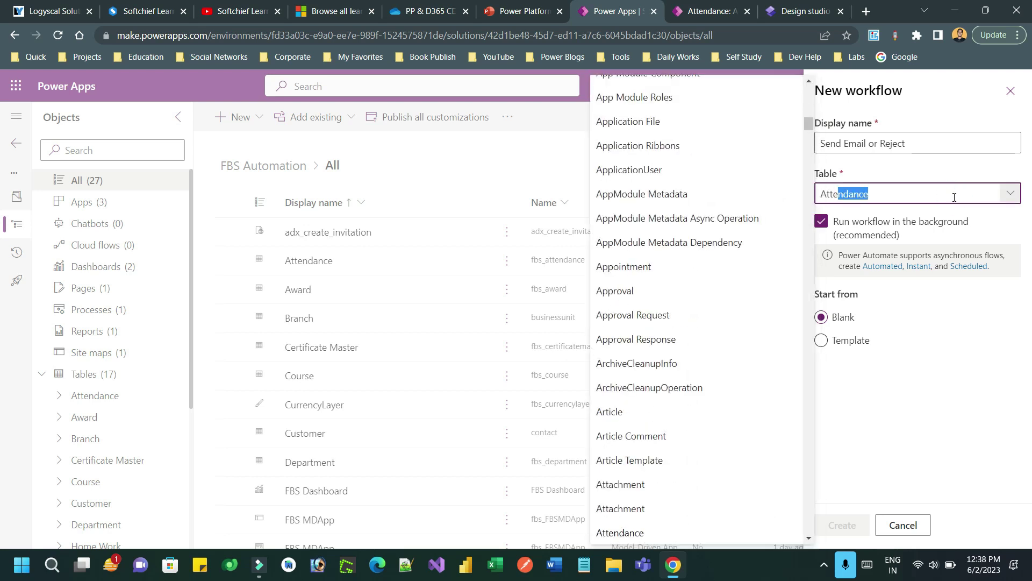
pyautogui.press('Return')
pyautogui.press('Tab')
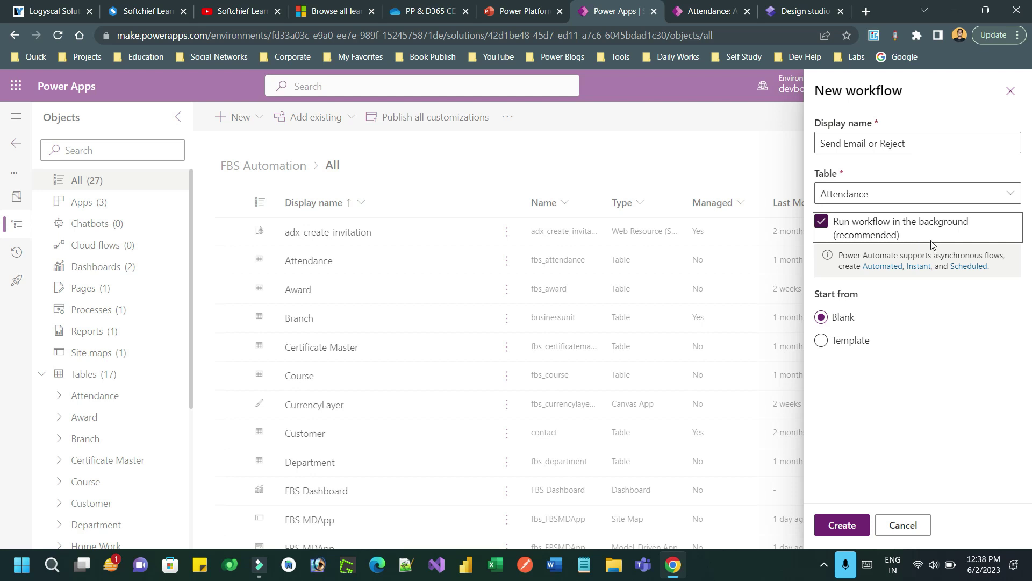
pyautogui.click(849, 520)
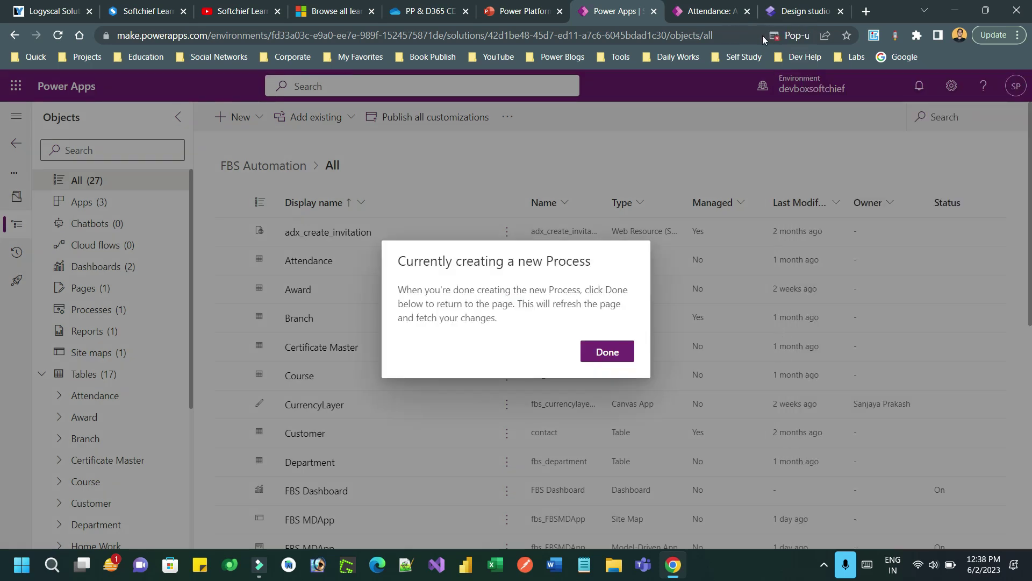
# Allow the blocked pop-up to open the workflow editor and set Scope to Organization.
pyautogui.click(803, 36)
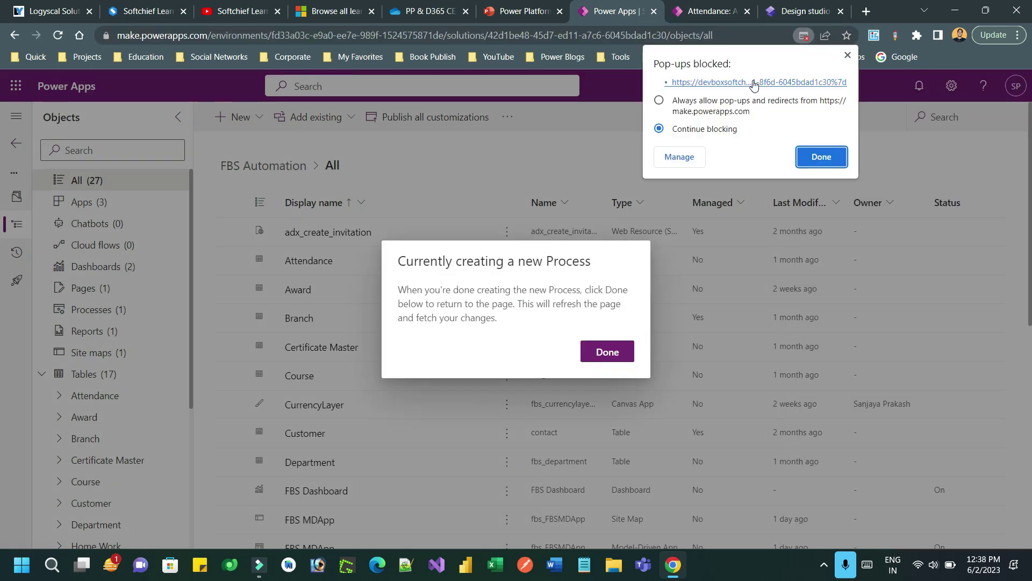
pyautogui.click(754, 84)
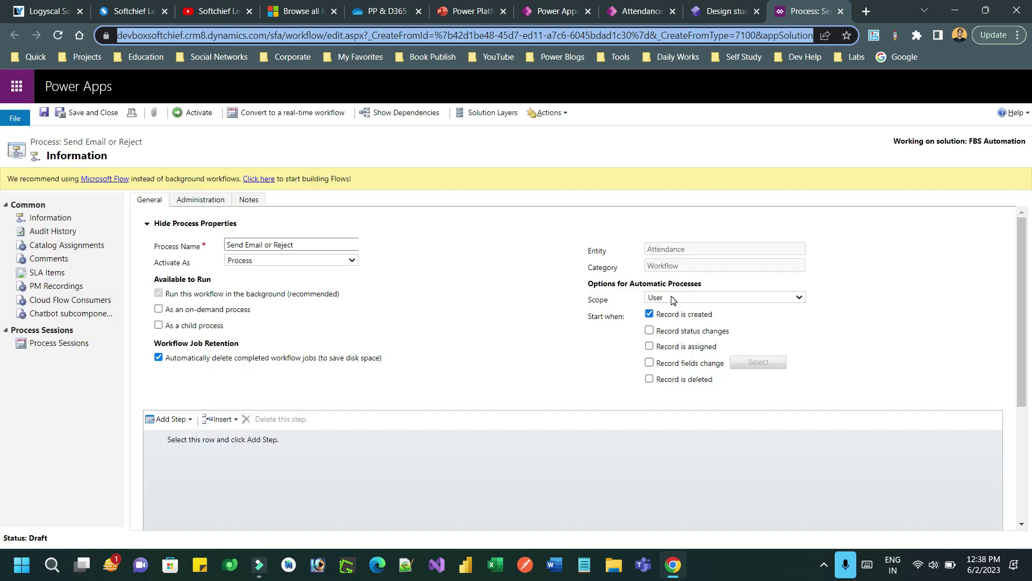
pyautogui.click(673, 298)
pyautogui.click(670, 340)
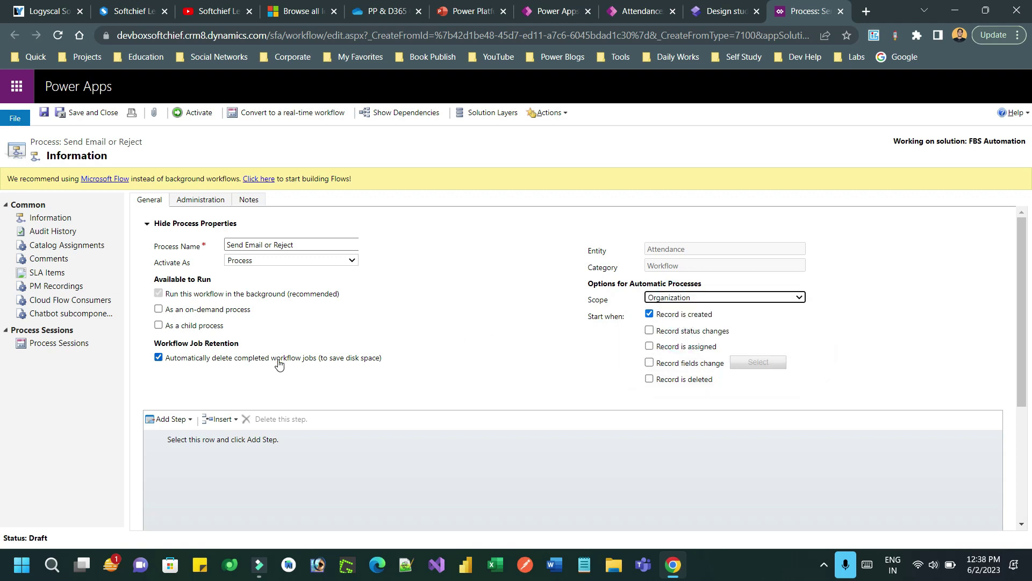
pyautogui.click(189, 420)
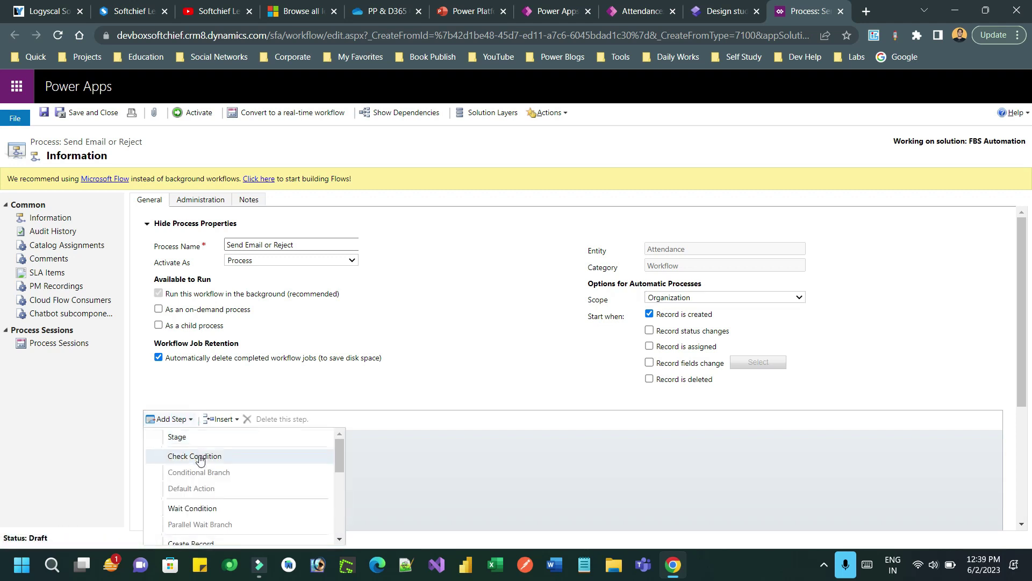
# Add a Wait Condition step: wait until Attendance Approver Contains Data, then save and close it.
pyautogui.click(207, 507)
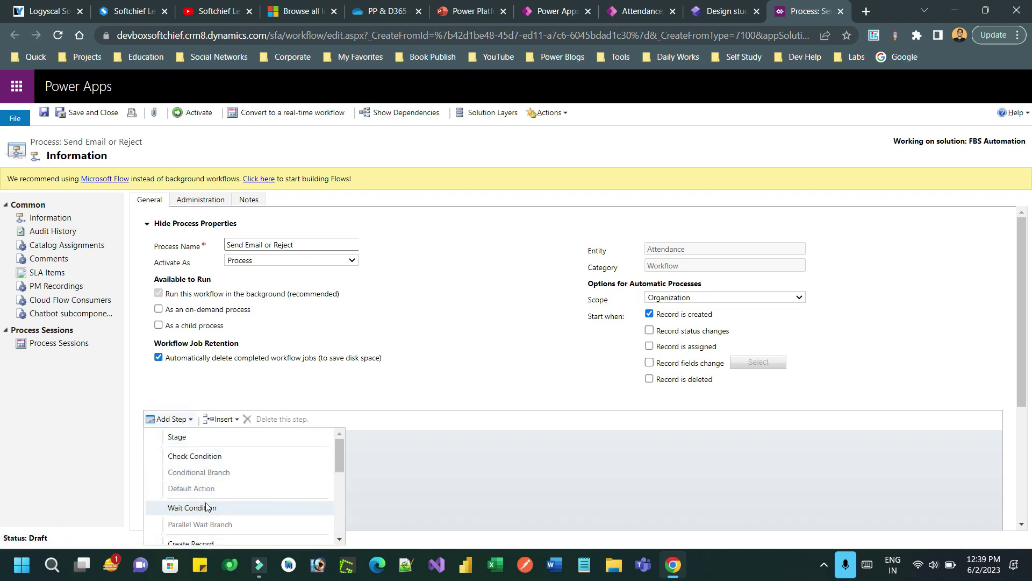
pyautogui.click(147, 225)
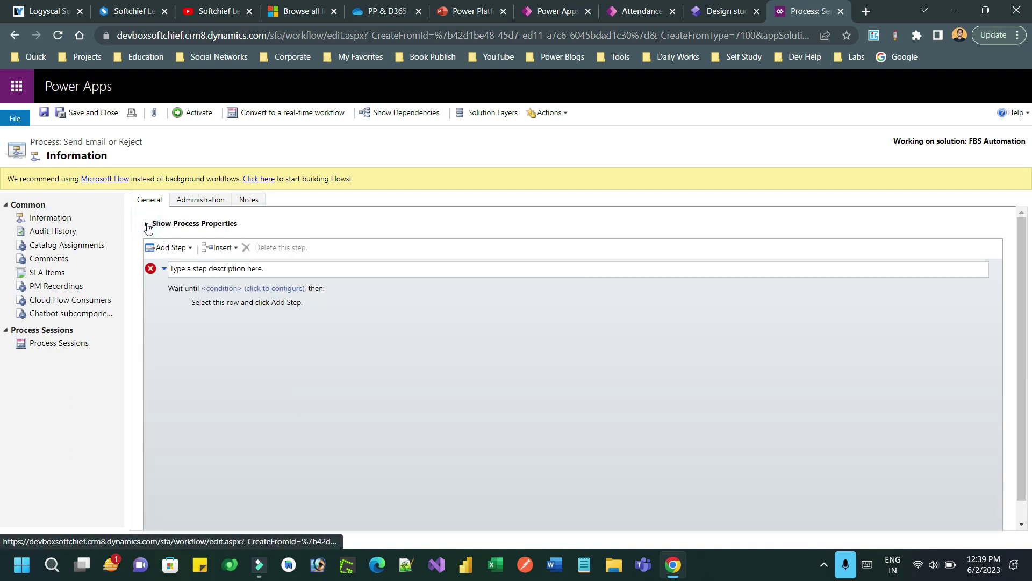
pyautogui.click(247, 291)
pyautogui.click(56, 106)
pyautogui.click(69, 106)
pyautogui.click(70, 124)
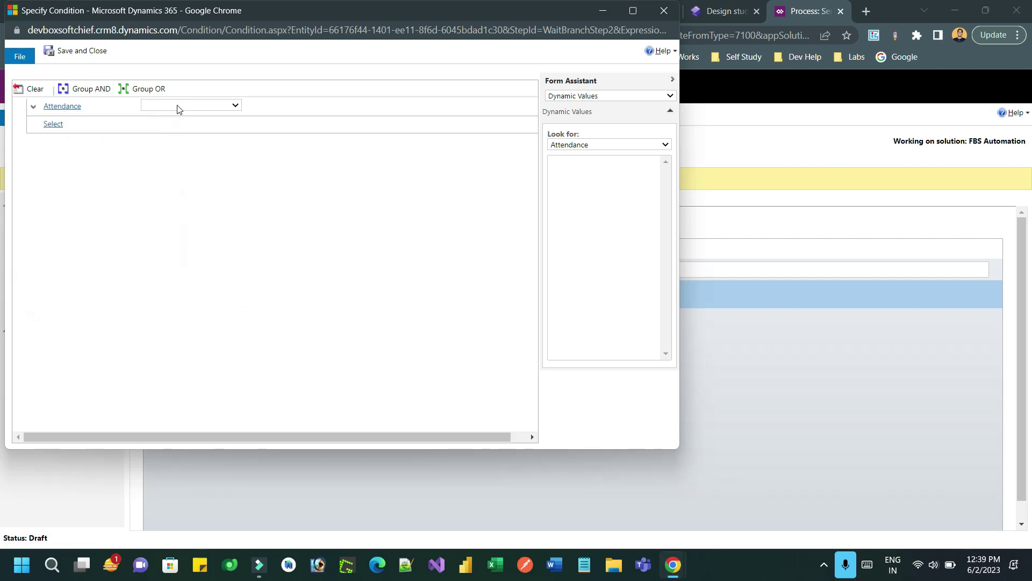
pyautogui.click(180, 105)
pyautogui.click(182, 118)
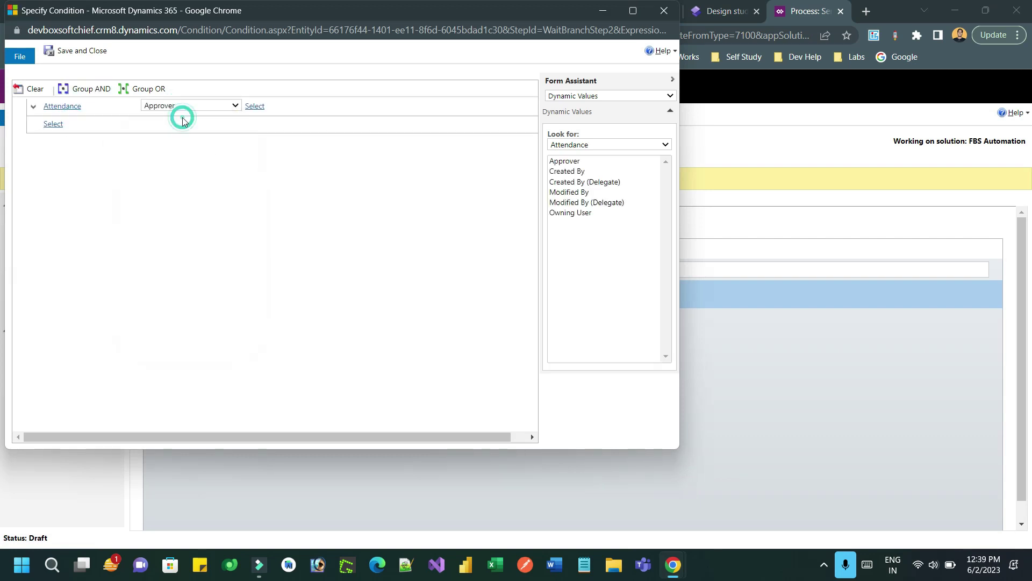
pyautogui.click(295, 105)
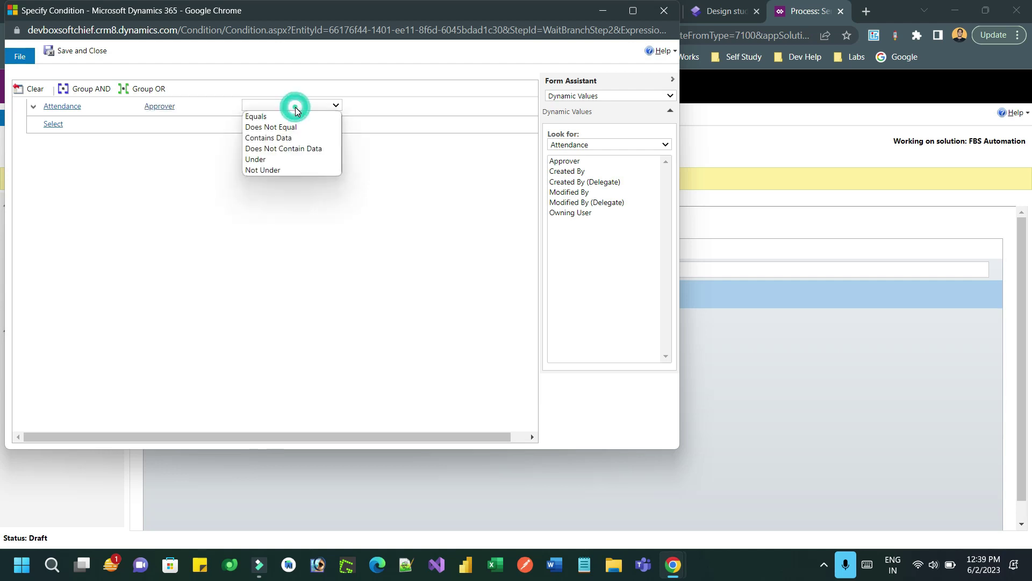
pyautogui.click(295, 139)
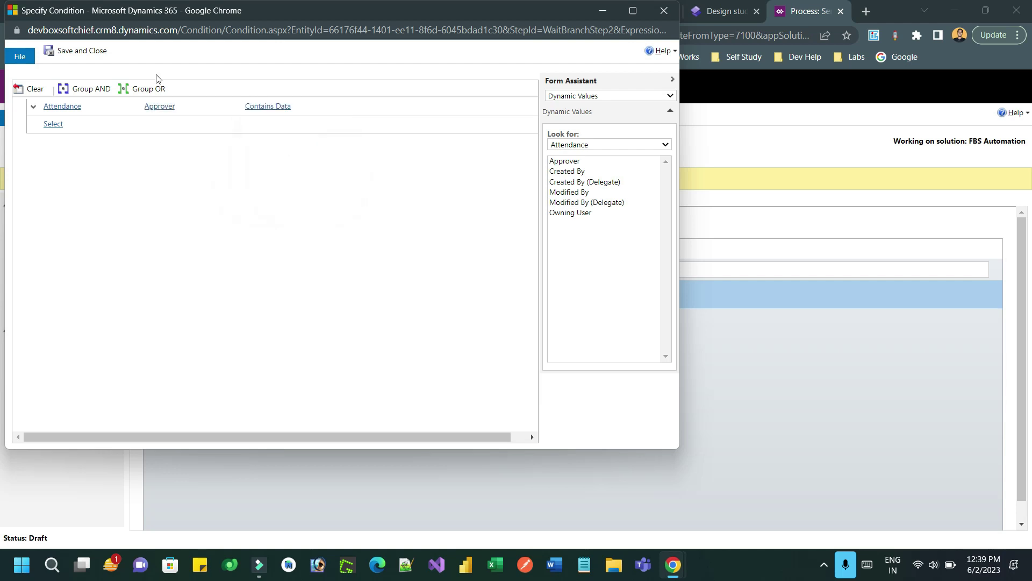
pyautogui.click(82, 52)
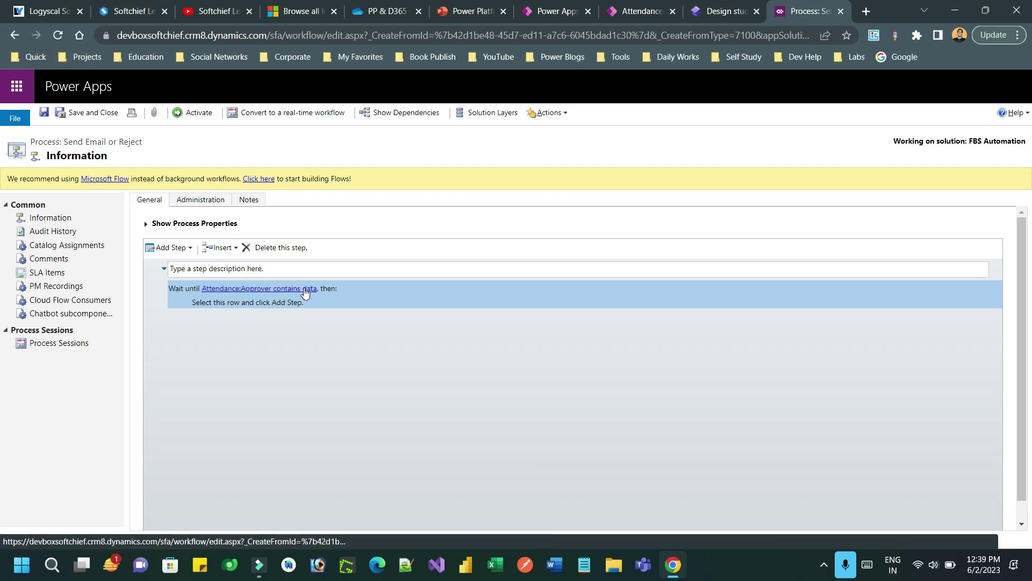
# Add a Send Email step under the approver wait, described 'send email to approver'.
pyautogui.click(258, 303)
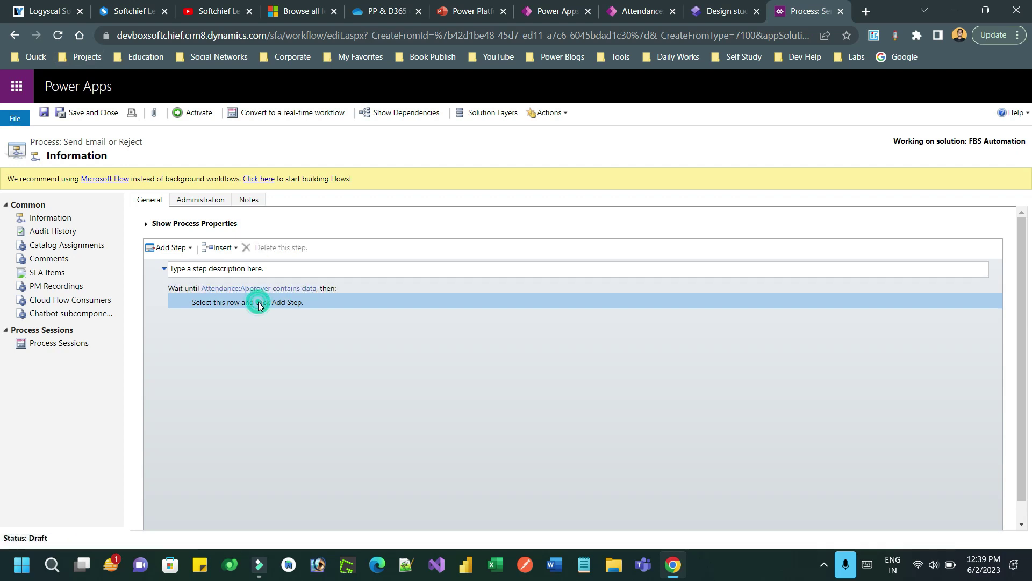
pyautogui.click(182, 247)
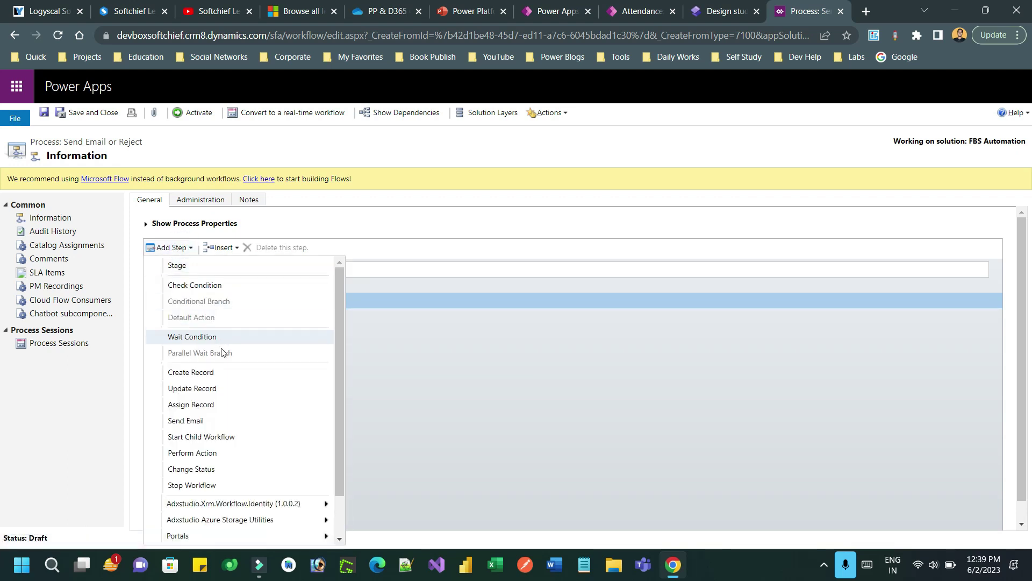
pyautogui.click(226, 421)
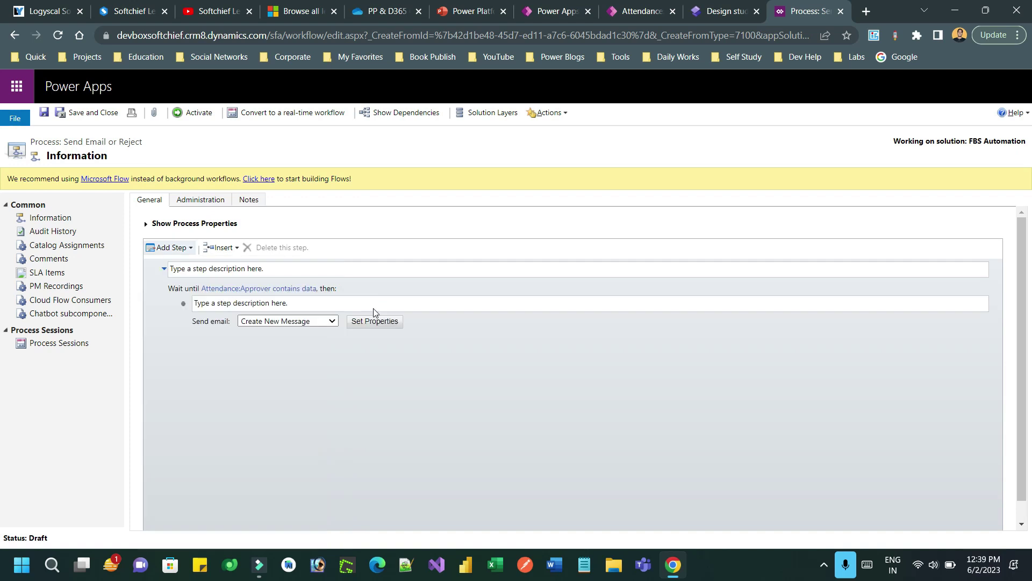
pyautogui.click(338, 303)
pyautogui.write('send email to approv')
# Address the email's To field to the dynamic Approver(Attendance) value.
pyautogui.click(383, 322)
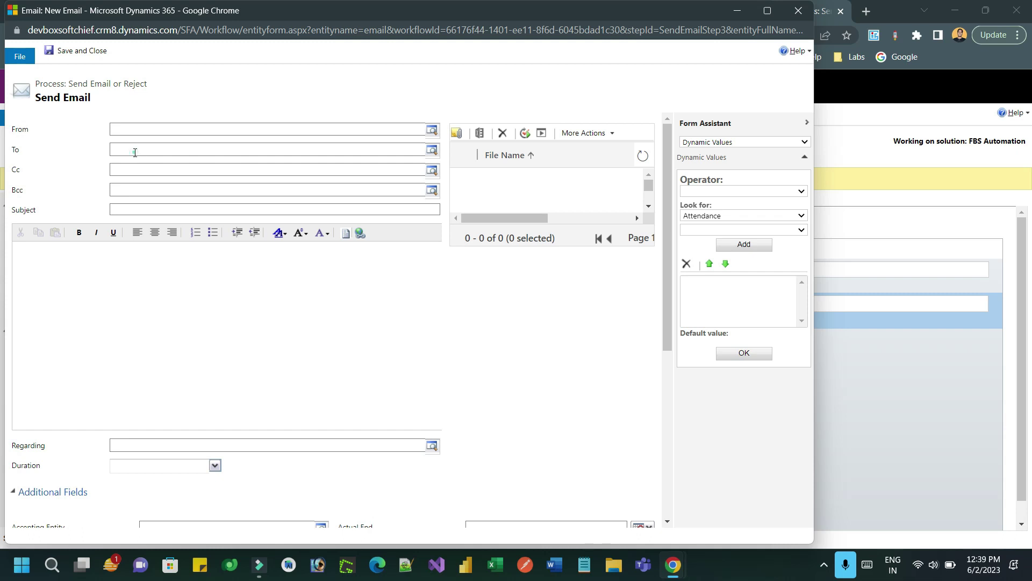
pyautogui.click(135, 150)
pyautogui.click(745, 245)
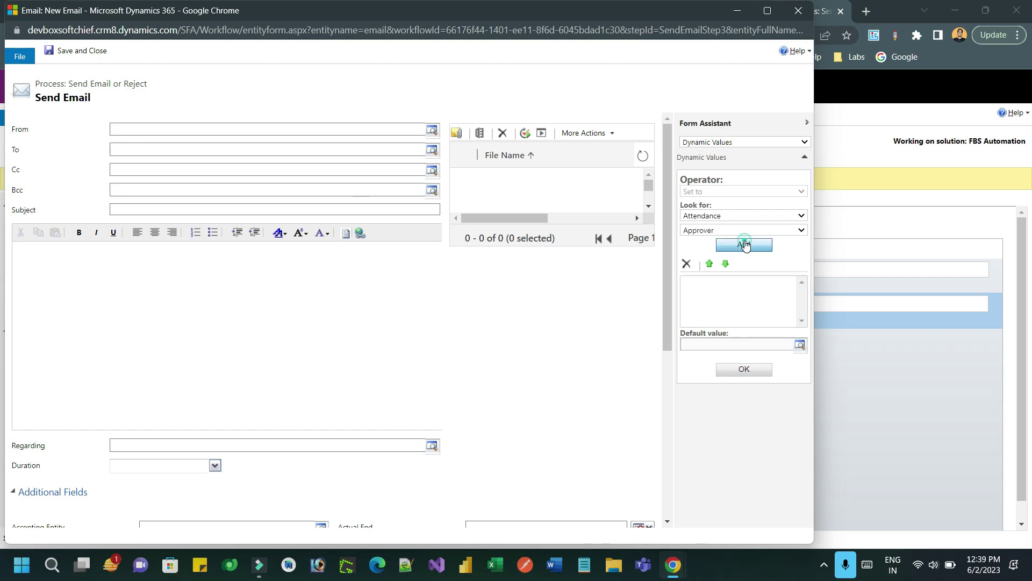
pyautogui.click(737, 282)
pyautogui.click(744, 370)
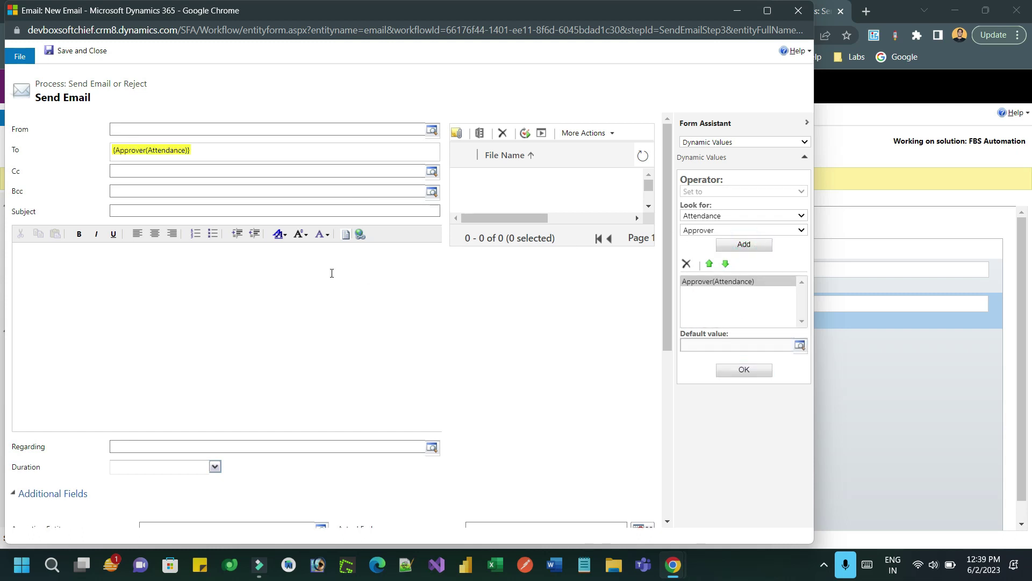
# Enter the subject 'Take ACtion : New atrendance submitted for your approv' and select the misspelled 'atrendance'.
pyautogui.click(160, 209)
pyautogui.write('Take ACtion : N')
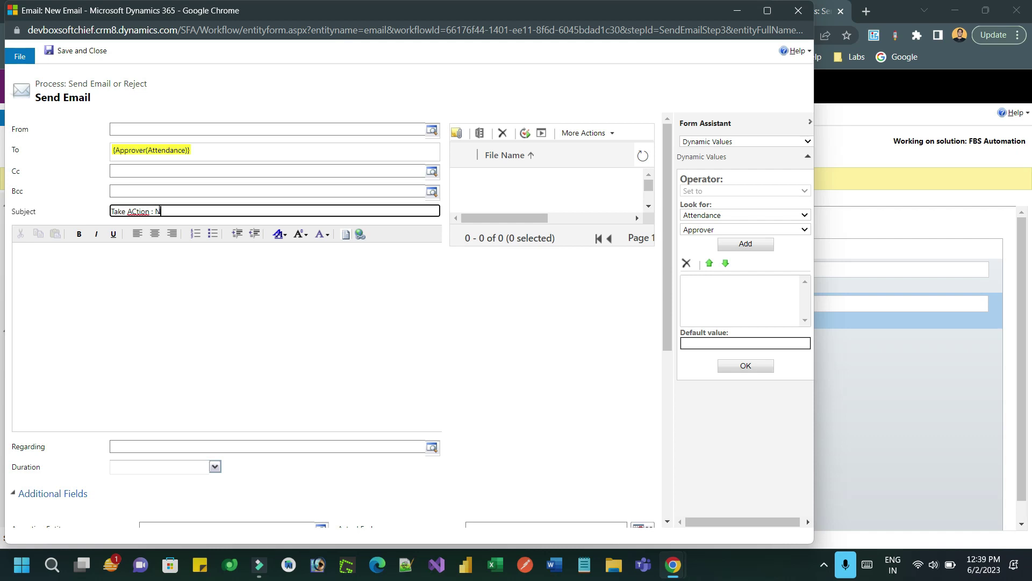
pyautogui.write('ew atrendance submitted for your approval')
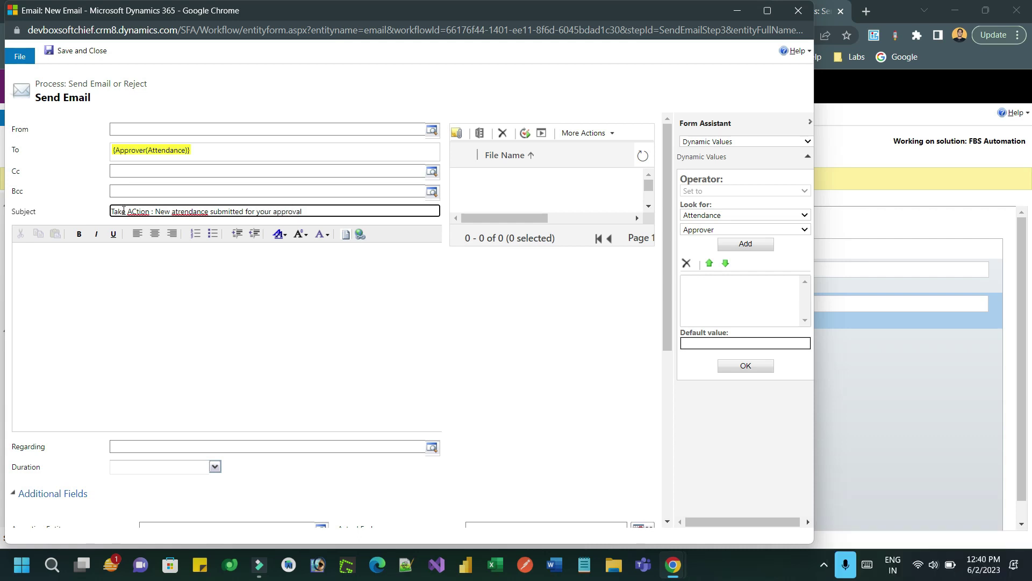
pyautogui.click(203, 212)
pyautogui.click(196, 214)
pyautogui.doubleClick(197, 213)
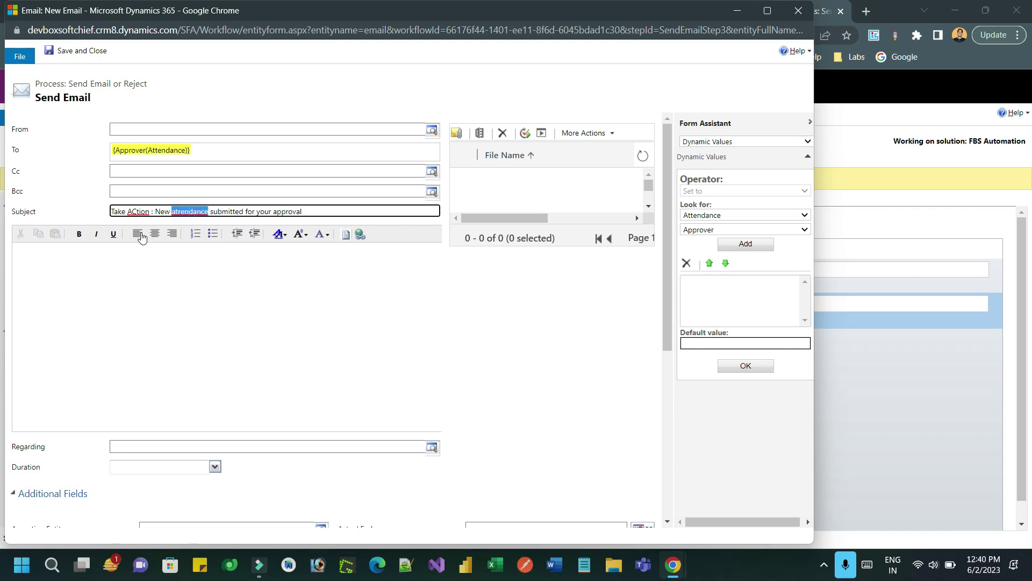
# Write the body 'Dear Approv' followed by 'Please pake action onthe the approval record.'.
pyautogui.click(100, 248)
pyautogui.write('Dear Approver')
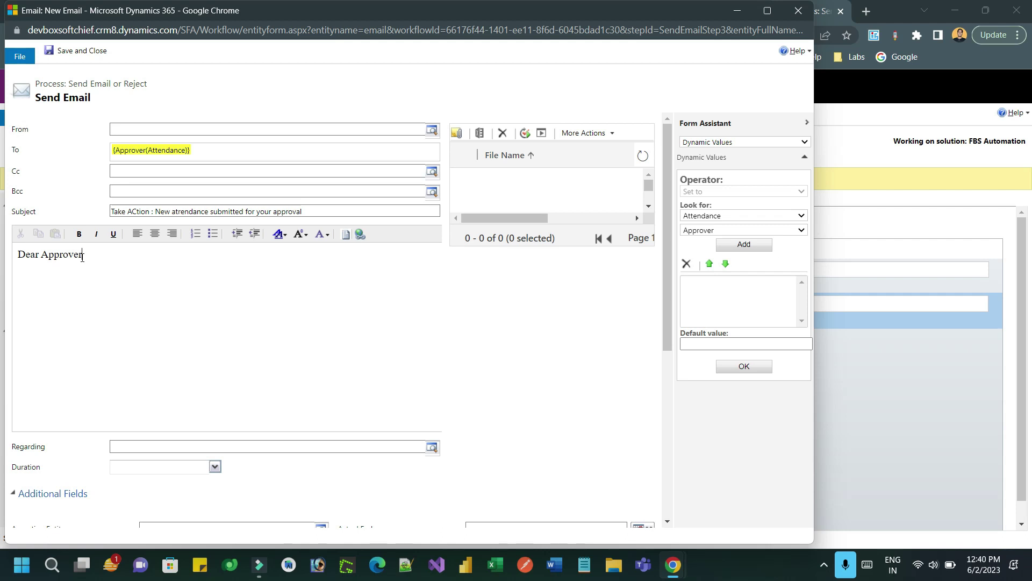
pyautogui.press('Return')
pyautogui.write('Please p')
pyautogui.write('ake action onthe ')
pyautogui.write('the approv')
pyautogui.write('al recor')
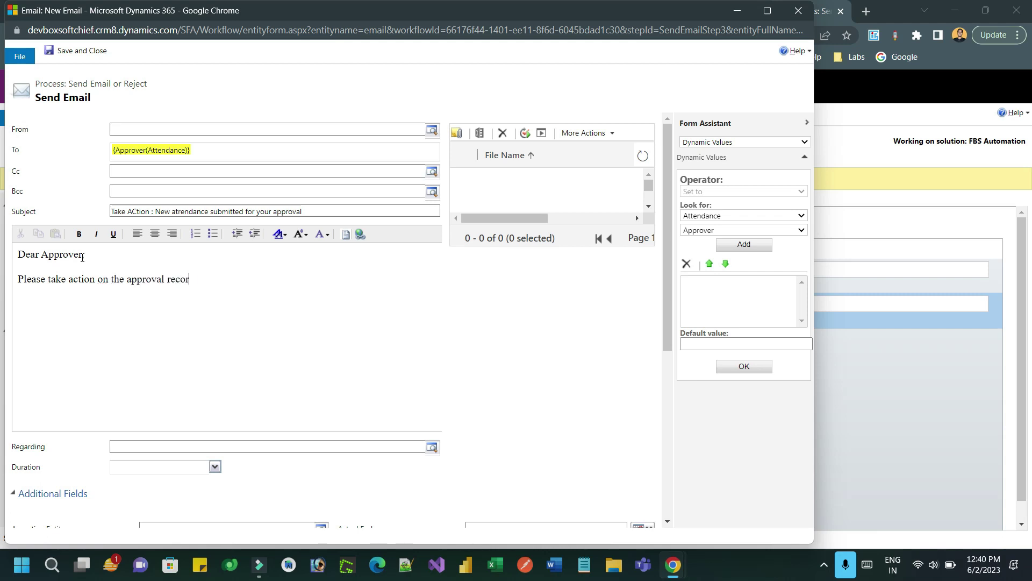
pyautogui.write('d.')
pyautogui.press('Return')
pyautogui.click(359, 235)
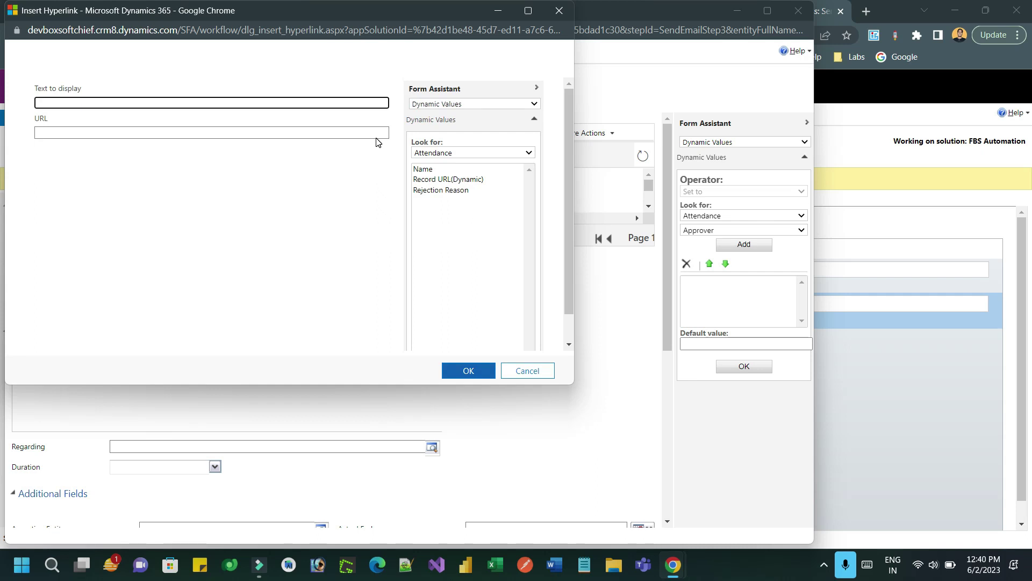
# Insert an 'Open Record from App' hyperlink pointing to the Attendance Record URL(Dynamic).
pyautogui.click(113, 103)
pyautogui.write('Open Record pfrom')
pyautogui.write('omk API')
pyautogui.write('APp')
pyautogui.press('BackSpace')
pyautogui.press('BackSpace')
pyautogui.write('ppp')
pyautogui.click(103, 134)
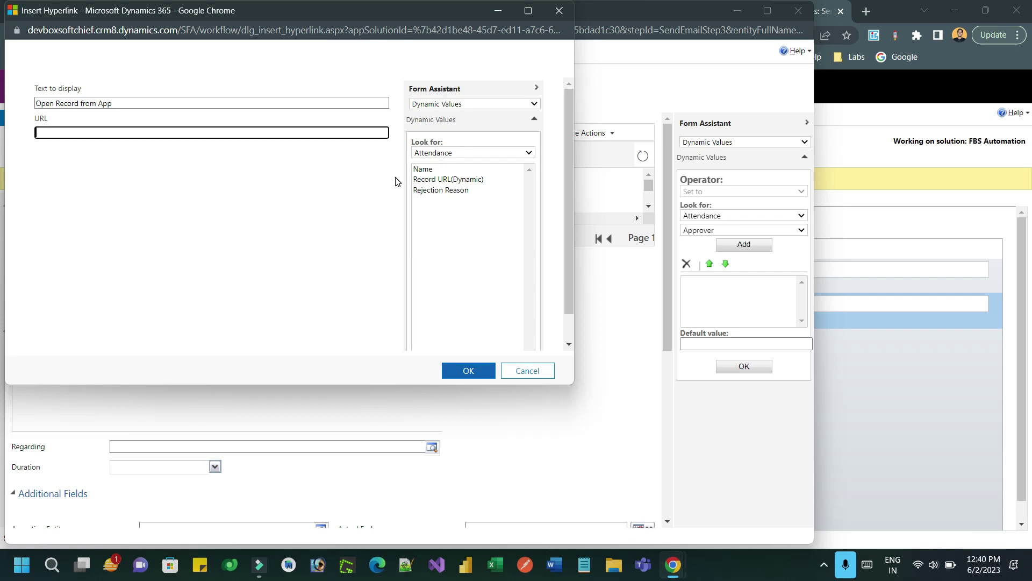
pyautogui.doubleClick(449, 181)
pyautogui.click(473, 371)
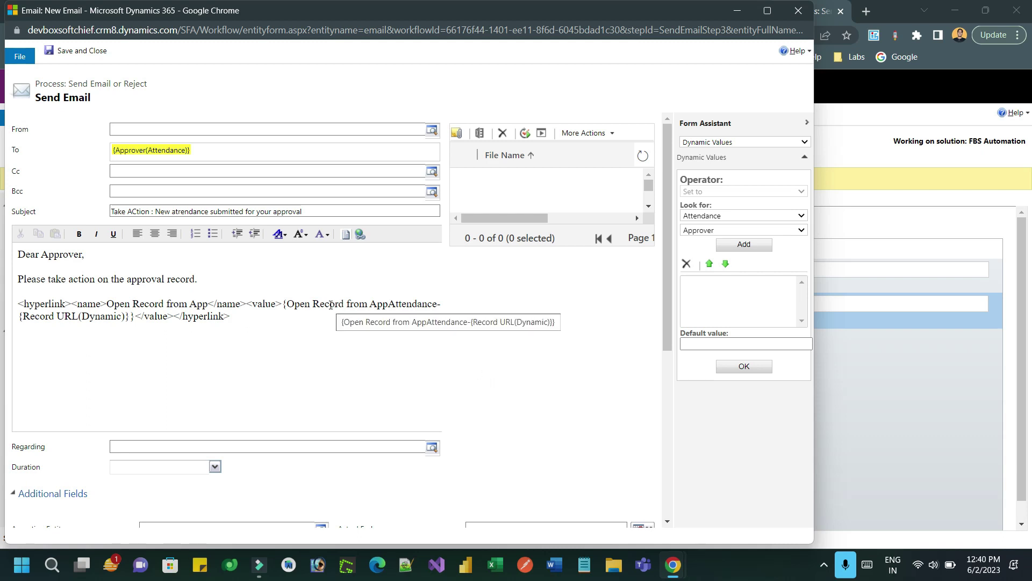
# Set the email's Regarding field to the dynamic Candidate(Attendance) value.
pyautogui.click(364, 444)
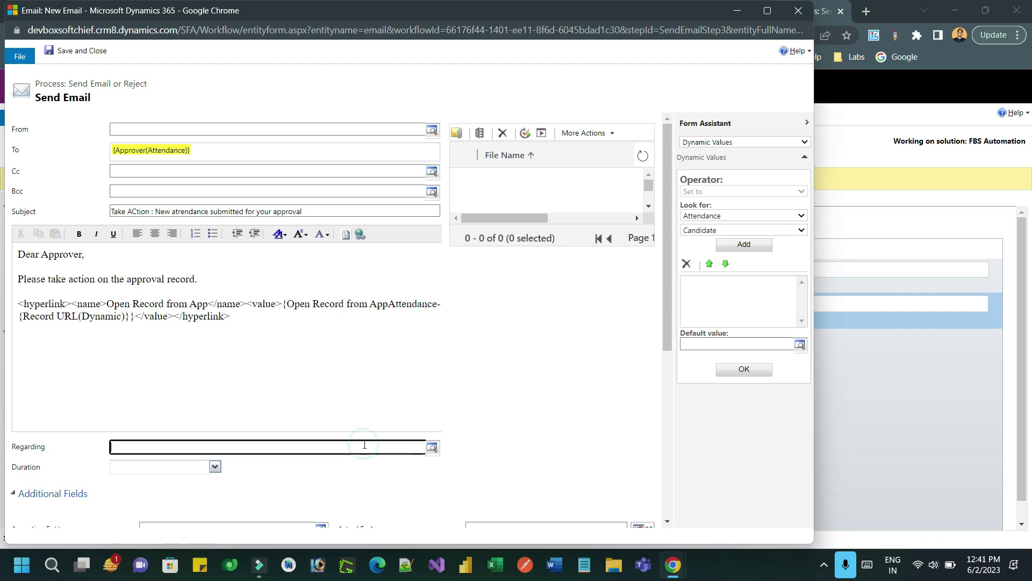
pyautogui.click(744, 244)
pyautogui.click(732, 284)
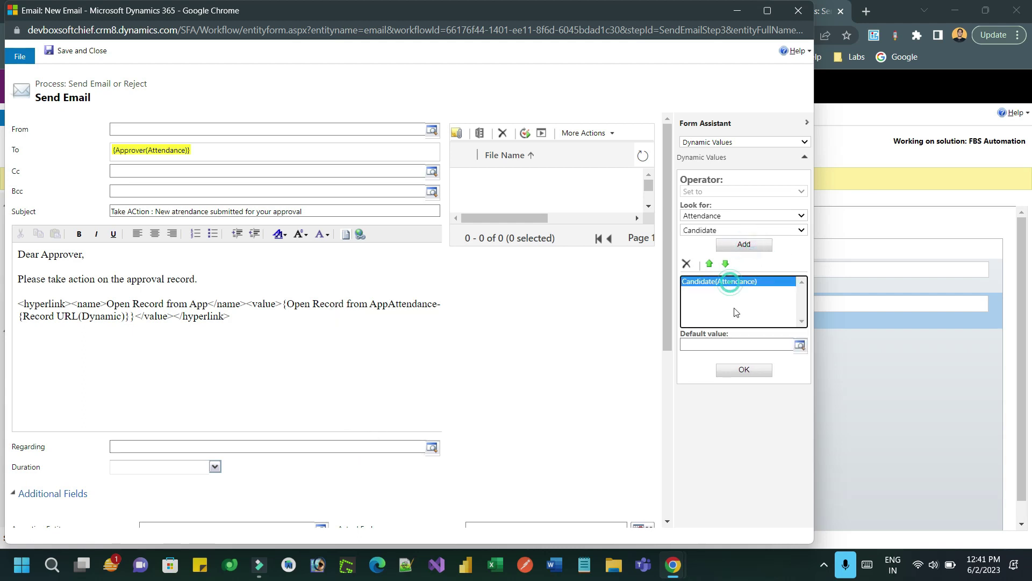
pyautogui.click(741, 370)
pyautogui.click(82, 50)
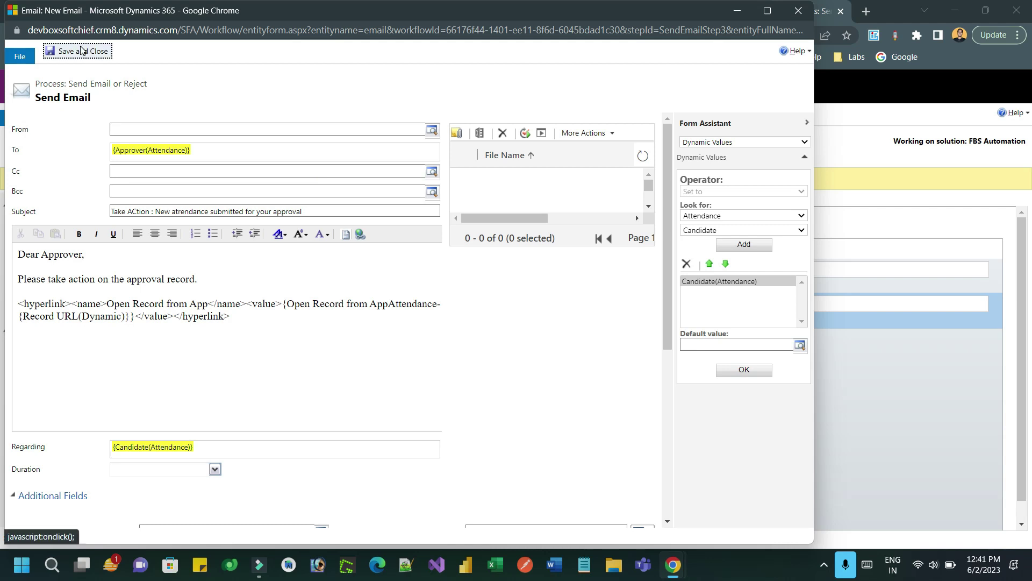
pyautogui.moveTo(667, 296); pyautogui.dragTo(682, 469)
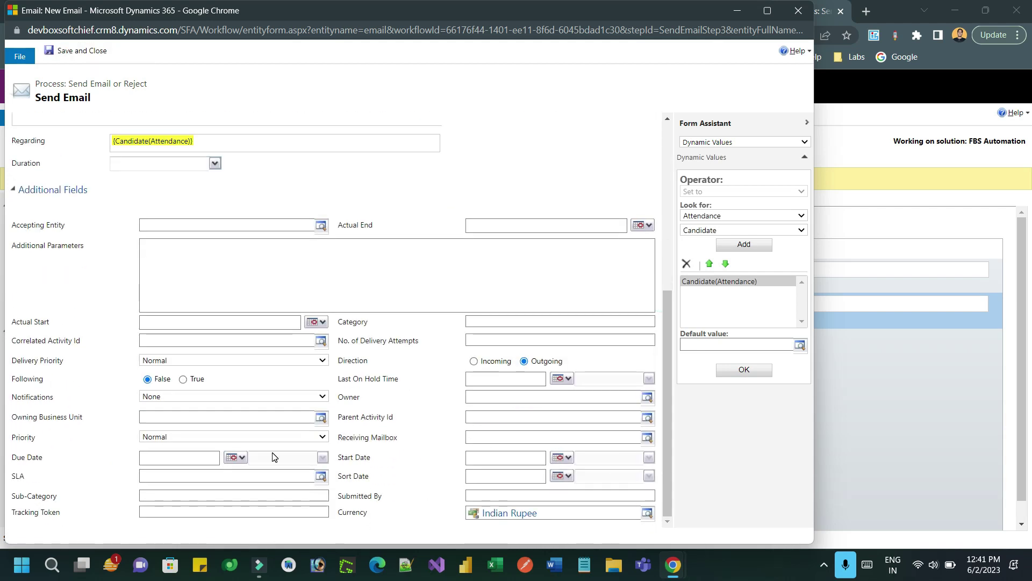
# Set Due Date to Execution Time(Process), then save and close the email properties.
pyautogui.click(167, 457)
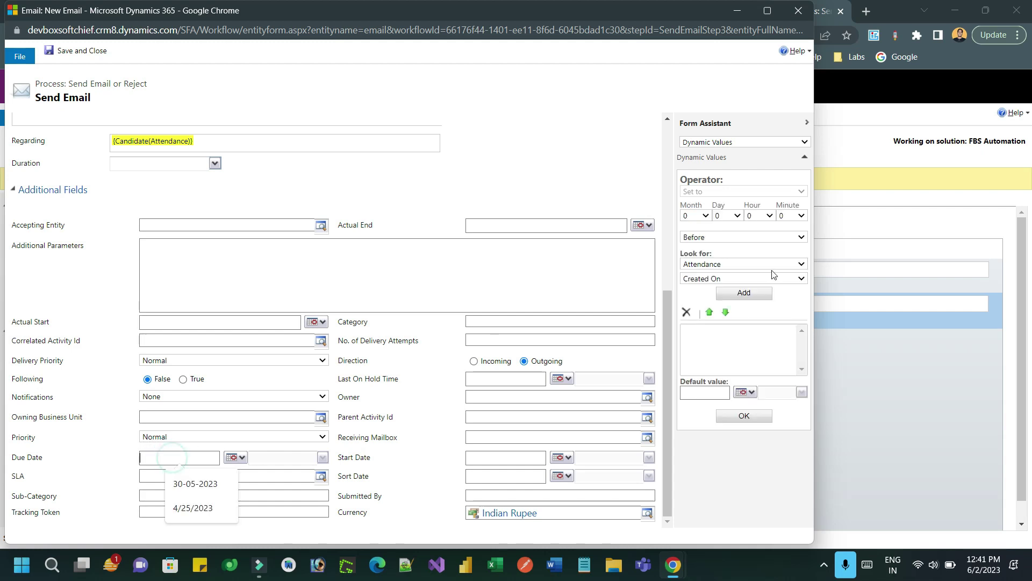
pyautogui.click(745, 263)
pyautogui.click(728, 424)
pyautogui.click(744, 293)
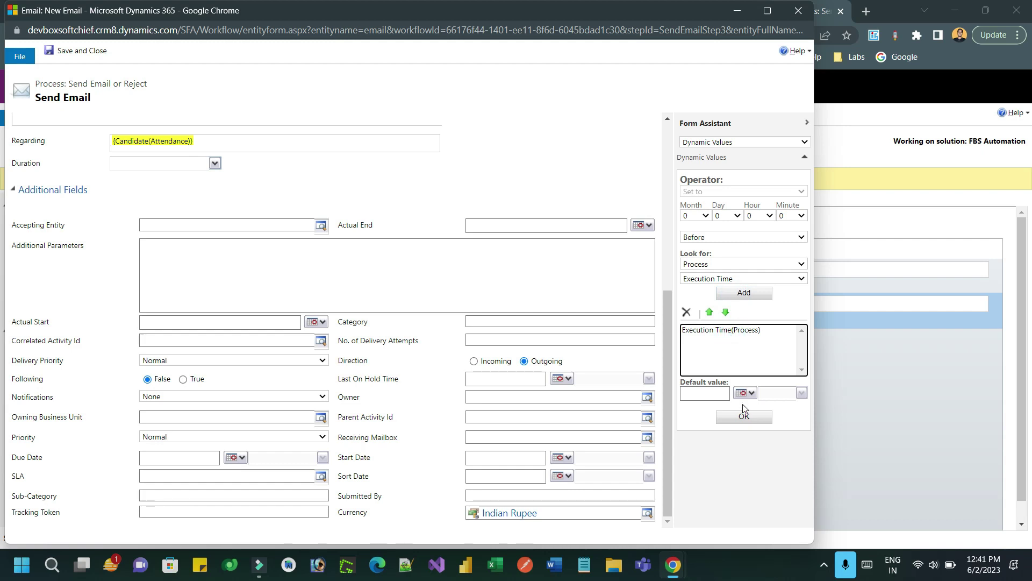
pyautogui.click(744, 417)
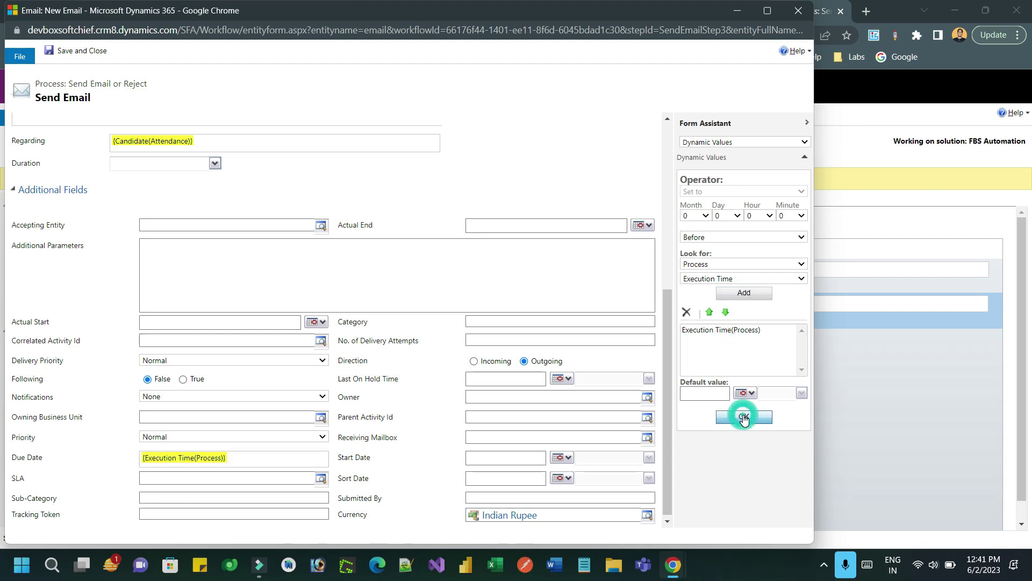
pyautogui.click(93, 54)
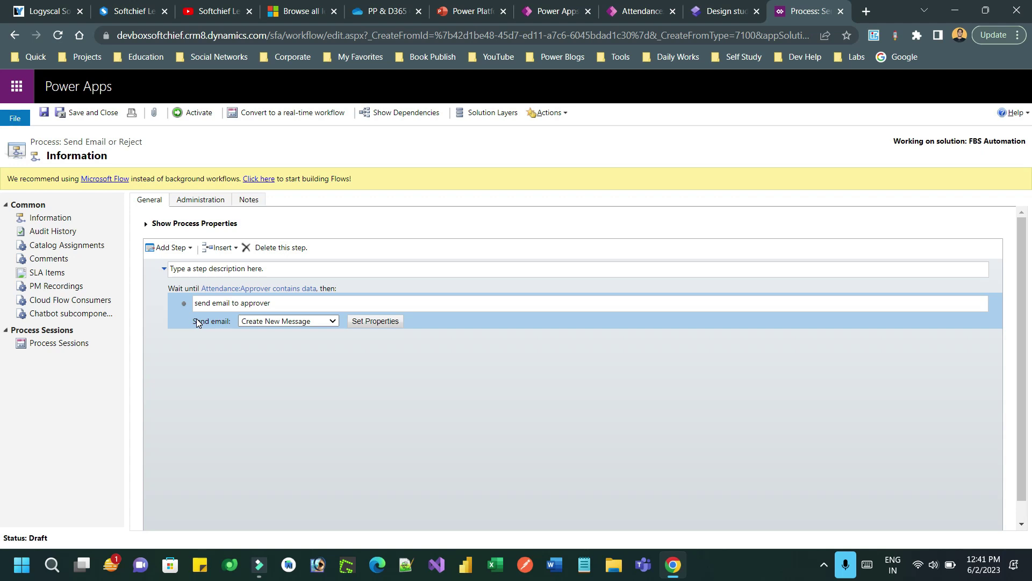
# Add a parallel wait branch to the approver wait step.
pyautogui.click(171, 291)
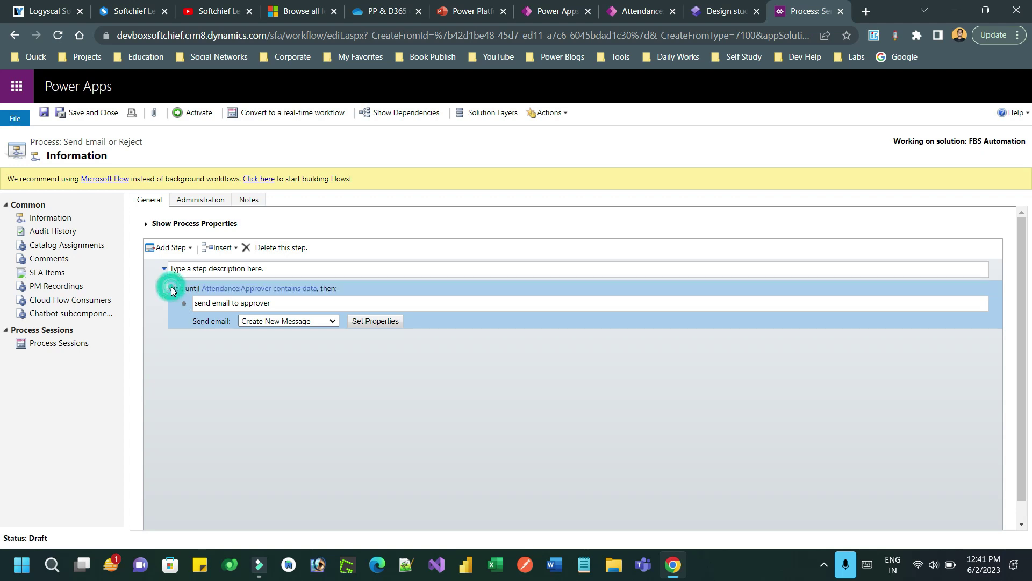
pyautogui.click(187, 249)
pyautogui.click(196, 352)
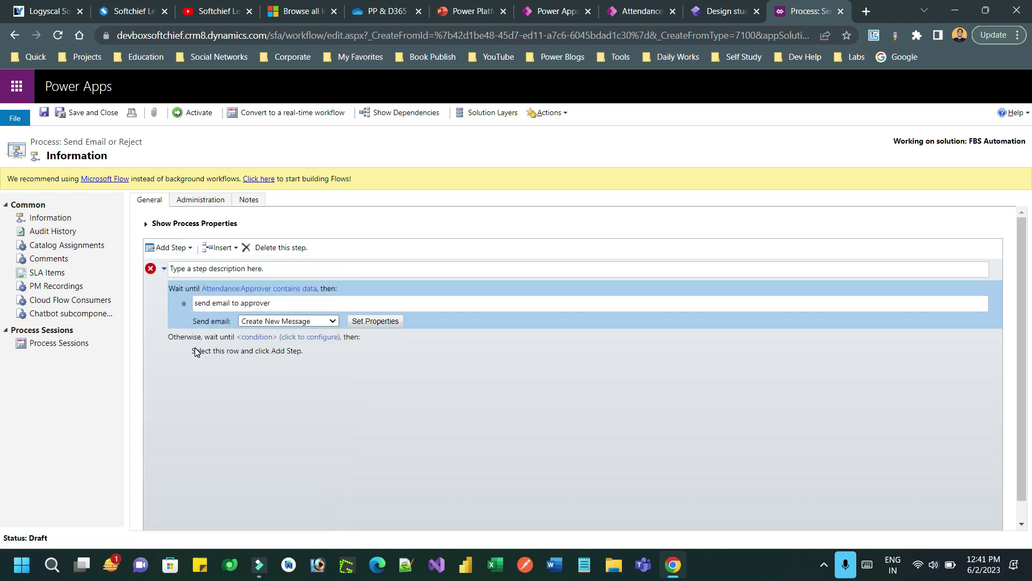
pyautogui.click(267, 337)
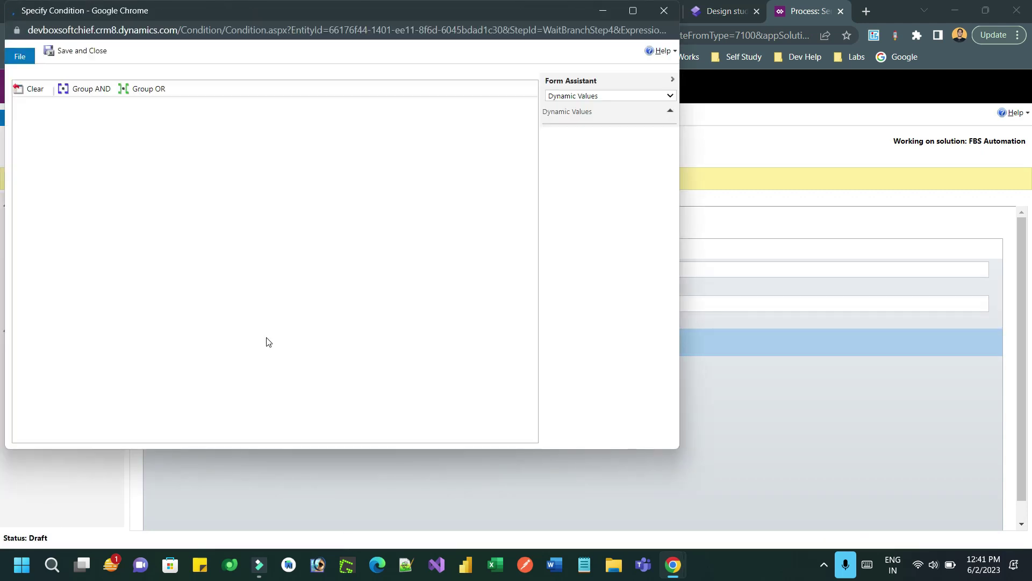
# Set the branch condition to Process Timeout Equals 1 Minute Duration and save it.
pyautogui.click(76, 107)
pyautogui.click(78, 104)
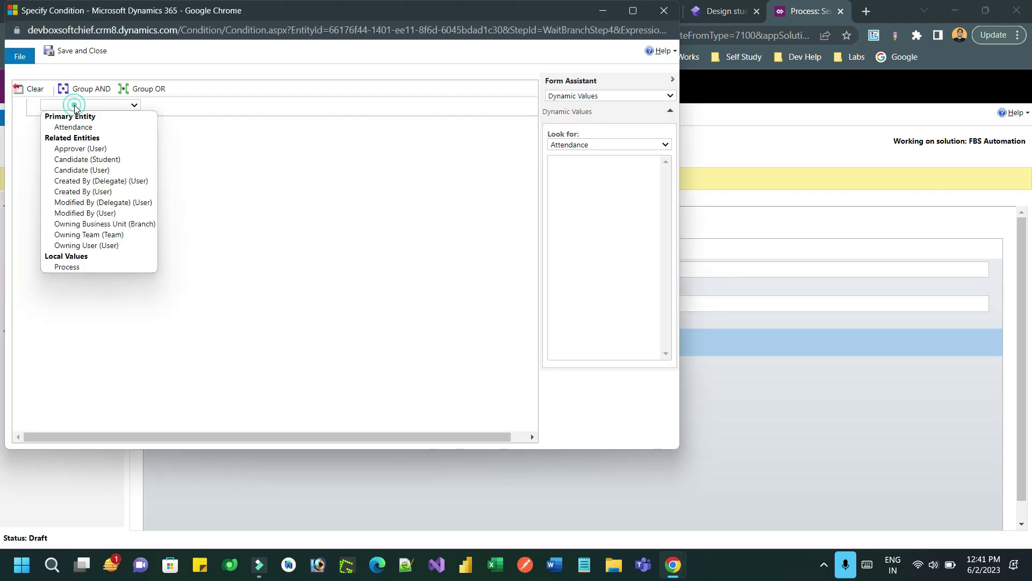
pyautogui.click(99, 267)
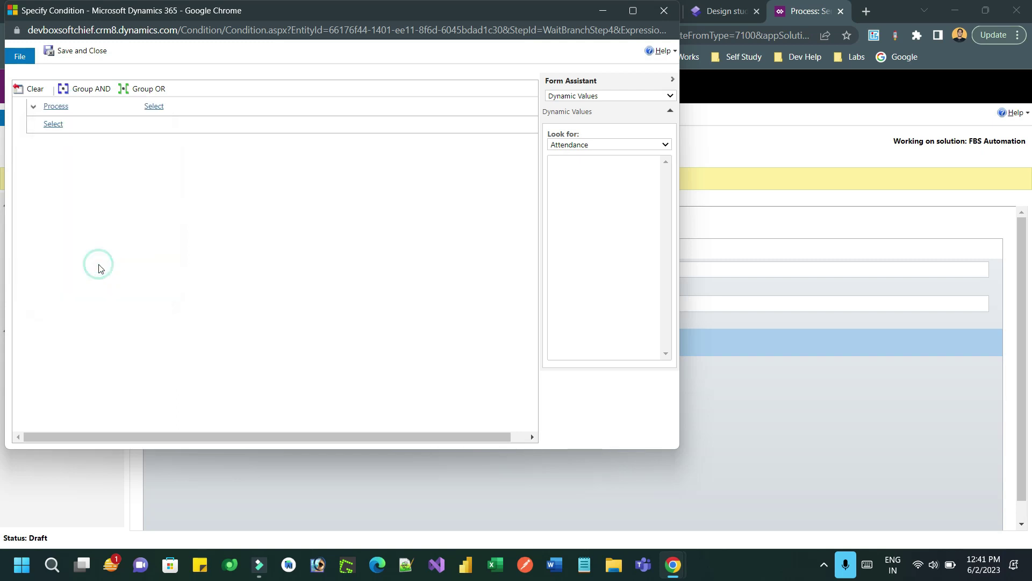
pyautogui.click(168, 107)
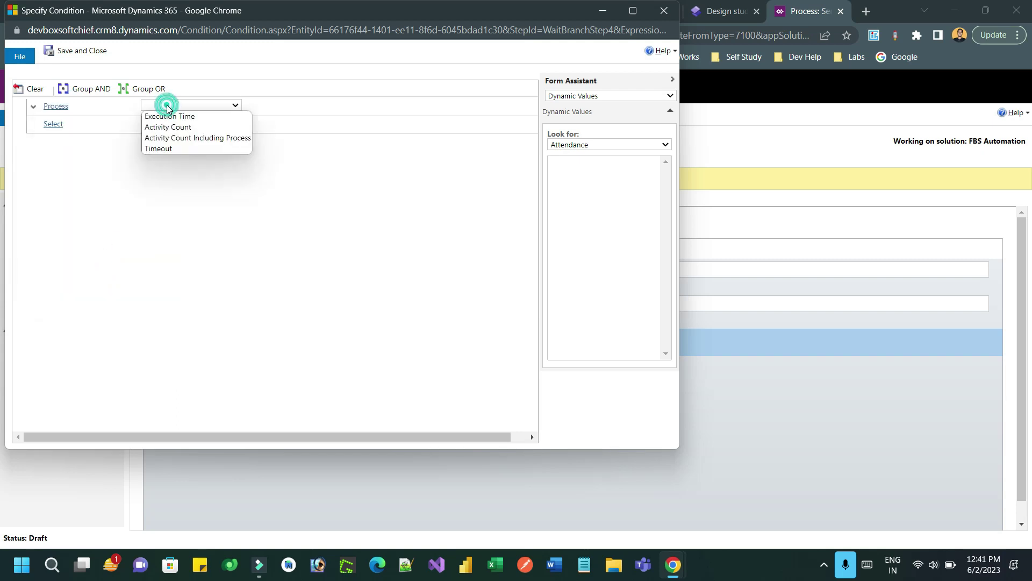
pyautogui.click(172, 148)
pyautogui.click(270, 105)
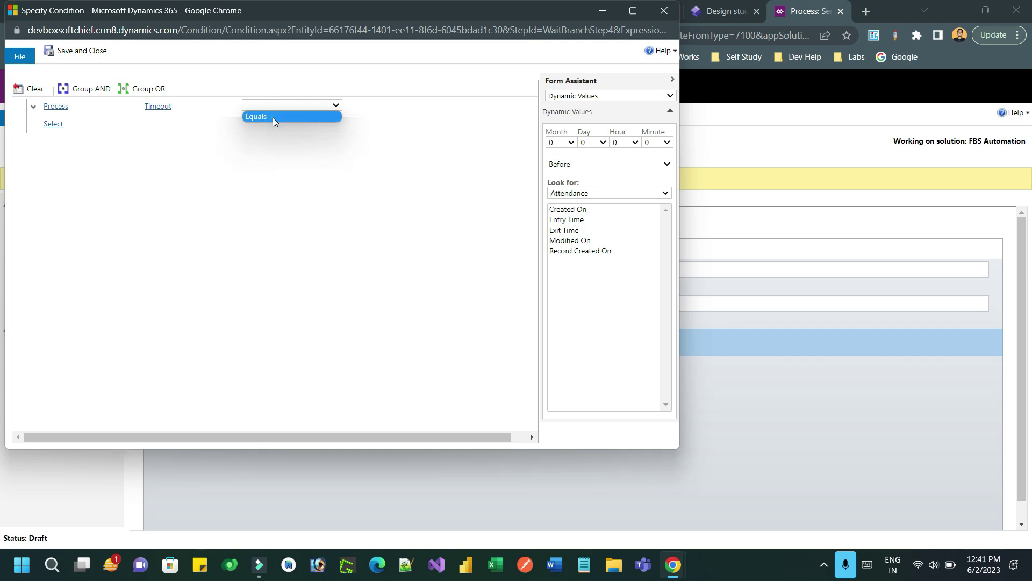
pyautogui.click(273, 118)
pyautogui.click(357, 106)
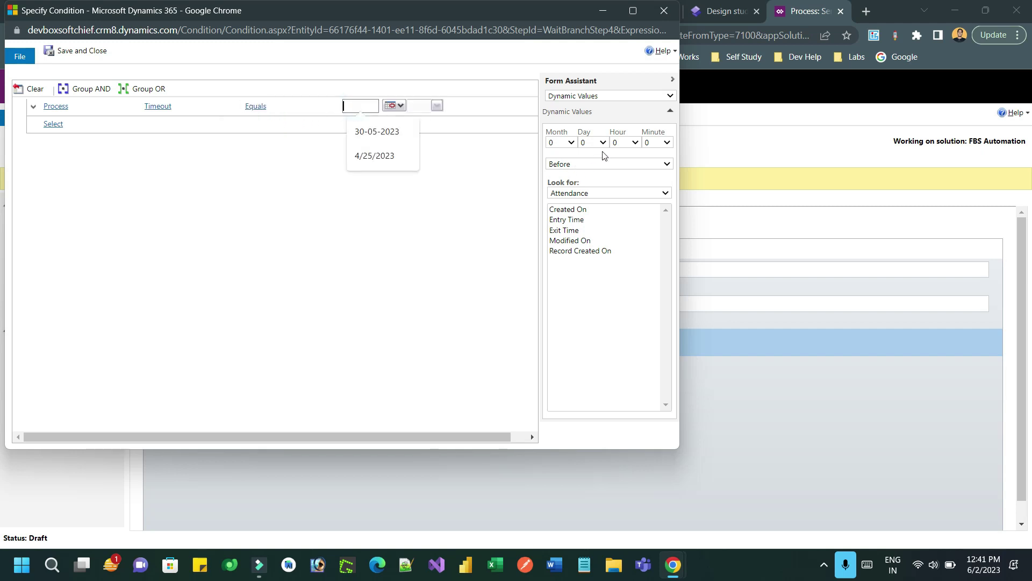
pyautogui.click(657, 145)
pyautogui.click(654, 164)
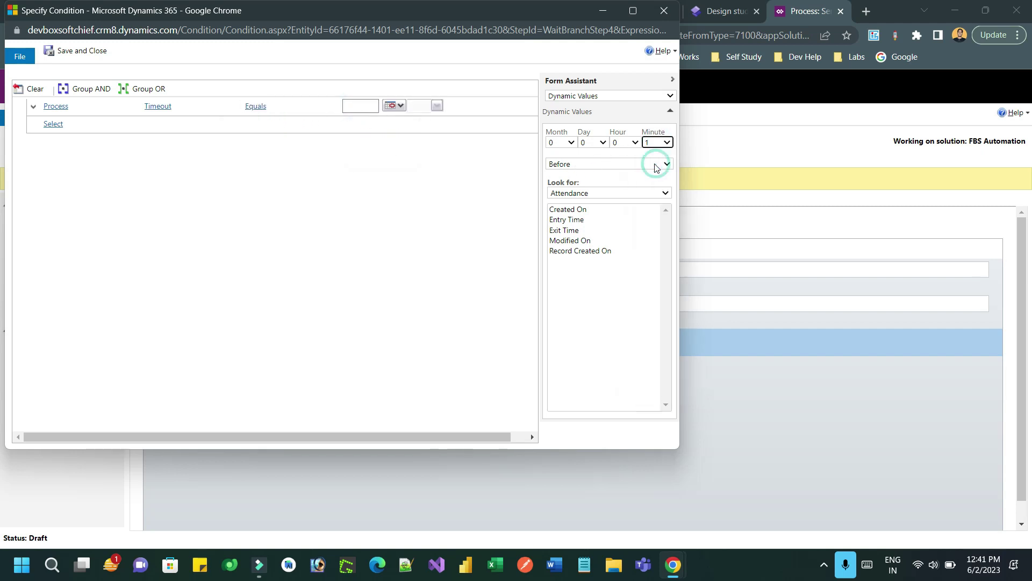
pyautogui.click(611, 164)
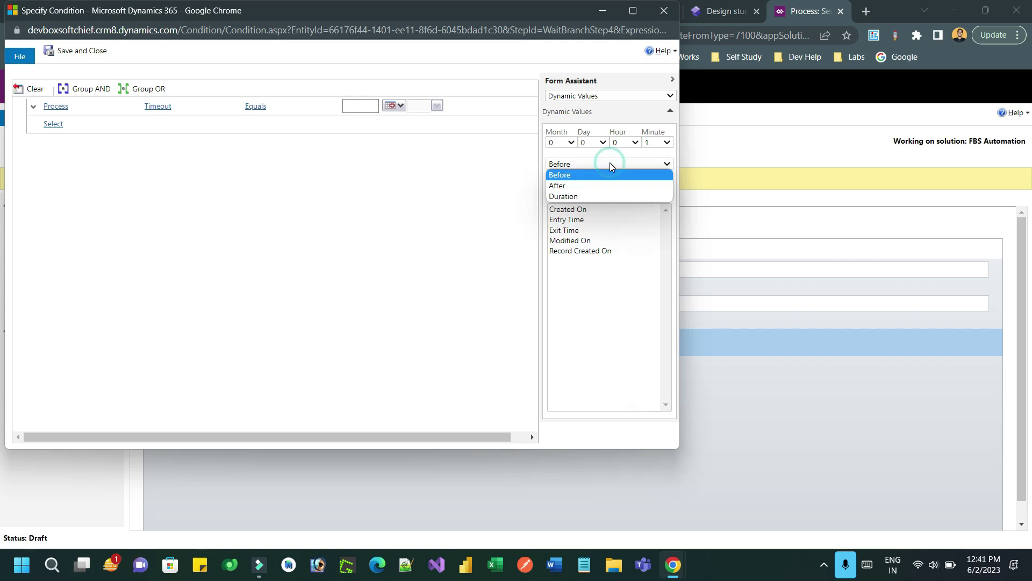
pyautogui.click(585, 193)
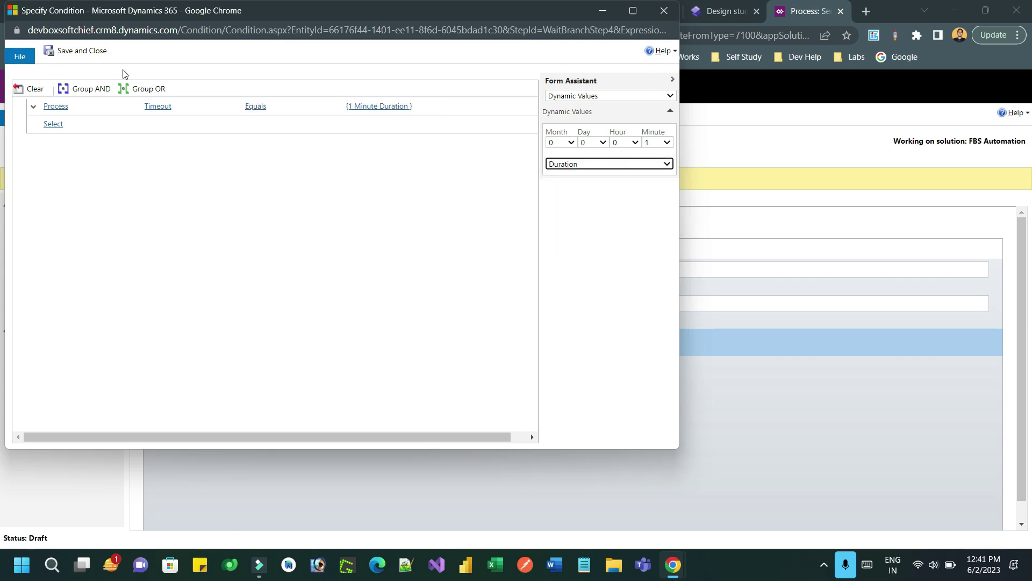
pyautogui.click(85, 56)
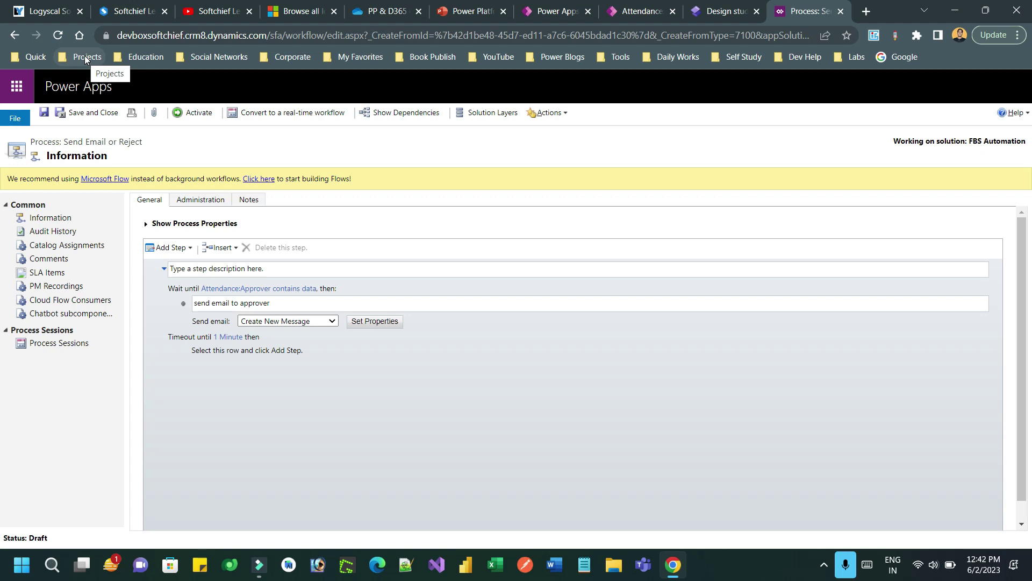
# Add a 'reject the attendance auto reject' Change Status step setting Attendance to Rejected under the timeout.
pyautogui.click(245, 349)
pyautogui.click(176, 247)
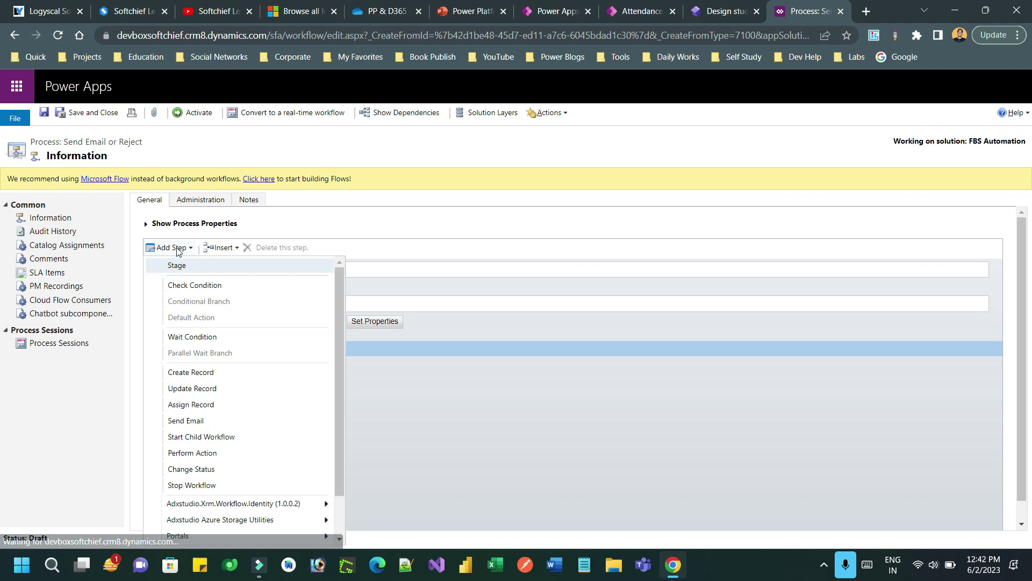
pyautogui.click(226, 469)
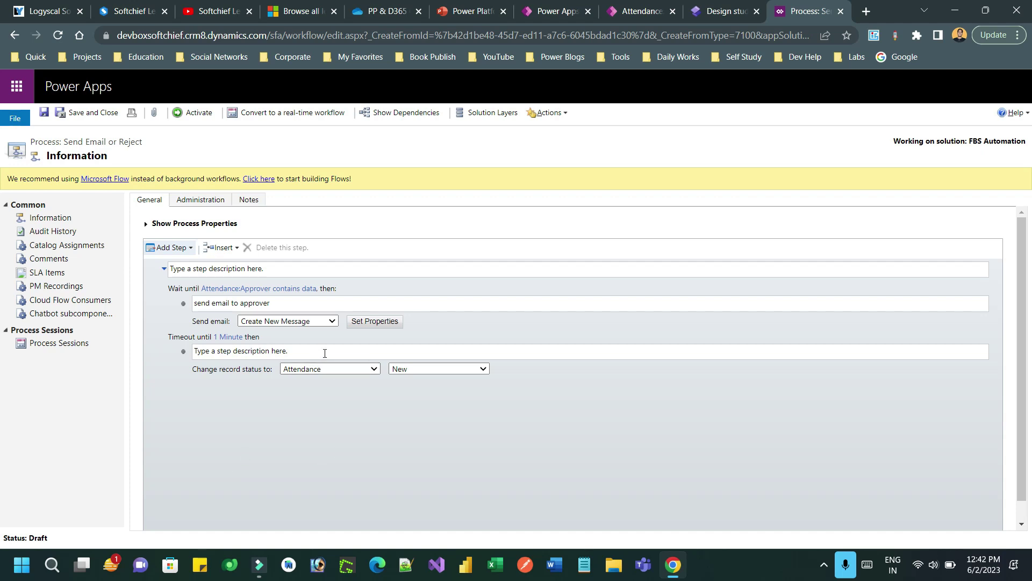
pyautogui.click(416, 369)
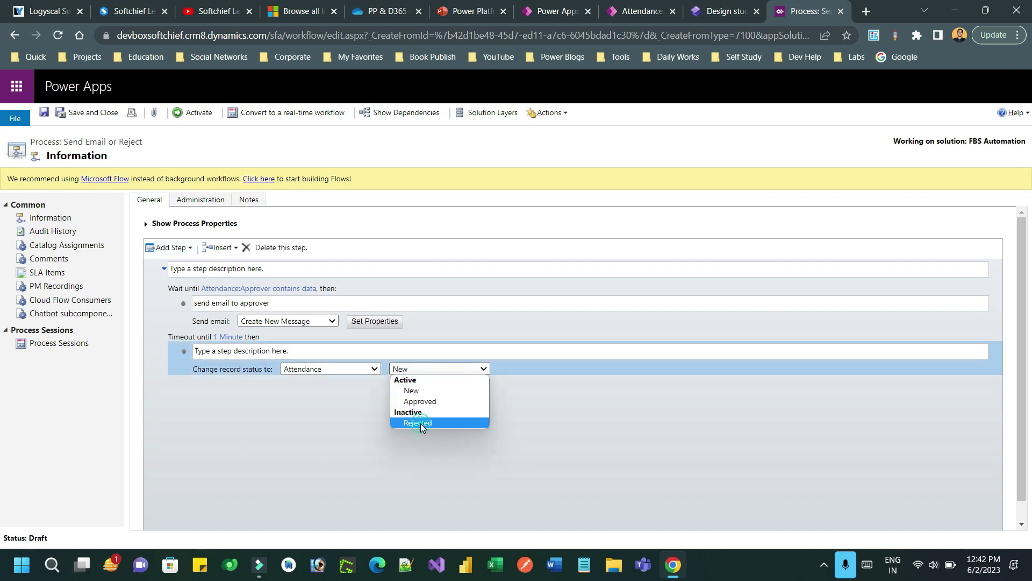
pyautogui.click(353, 397)
pyautogui.click(310, 352)
pyautogui.write('r')
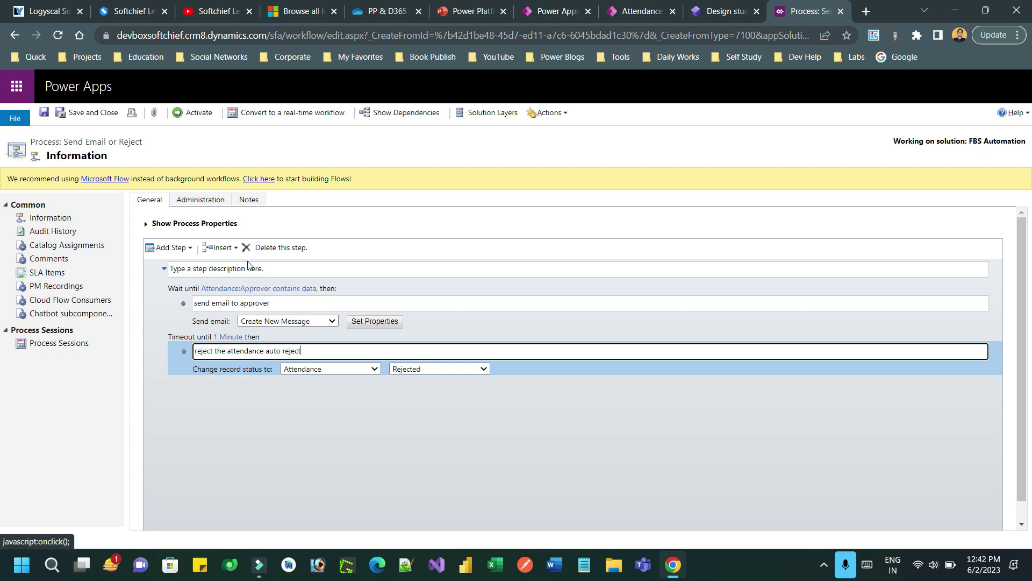
pyautogui.click(172, 291)
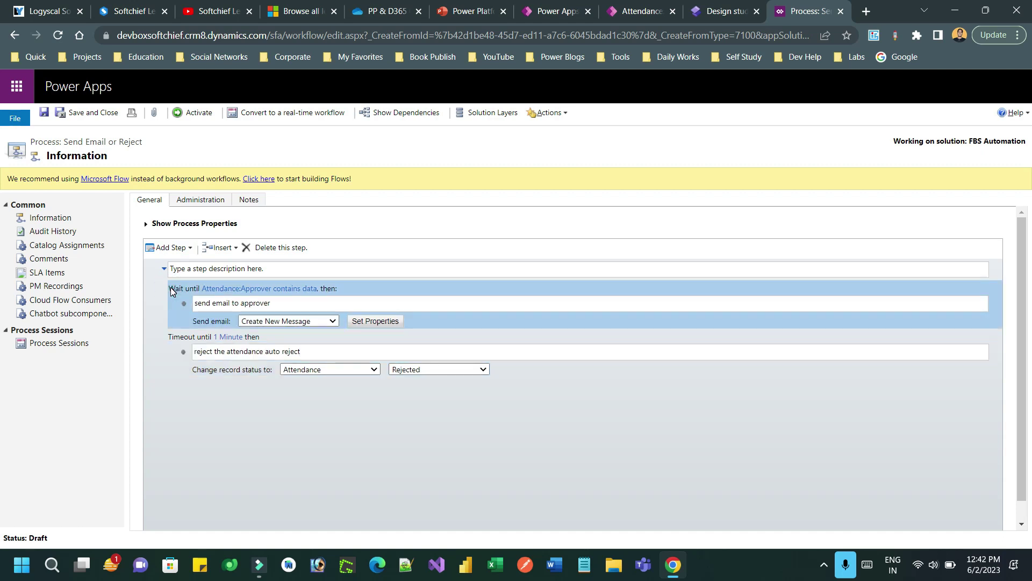
pyautogui.click(174, 342)
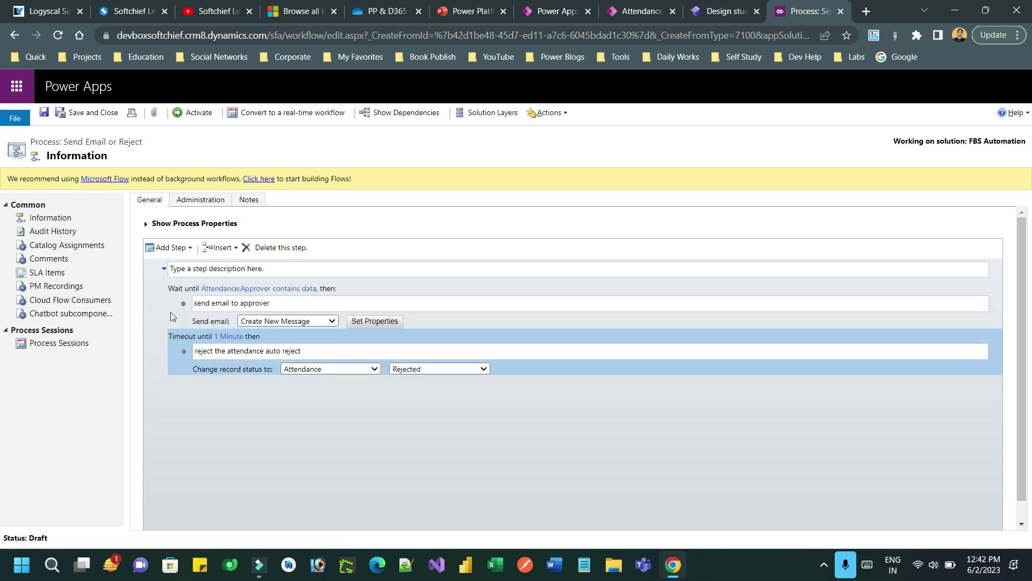
# Save the Send Email or Reject workflow and activate it, confirming the activation.
pyautogui.click(44, 112)
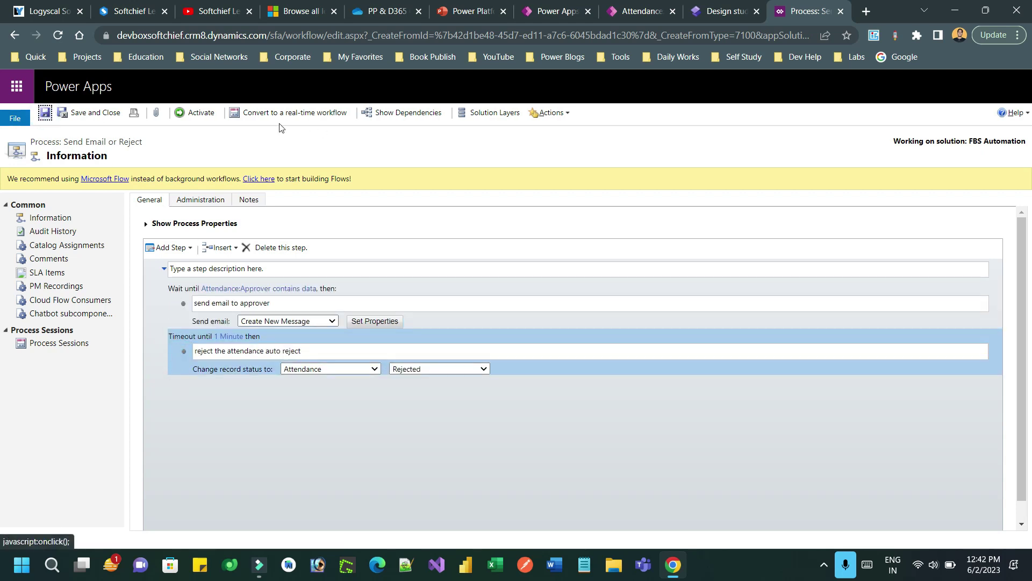
pyautogui.click(200, 113)
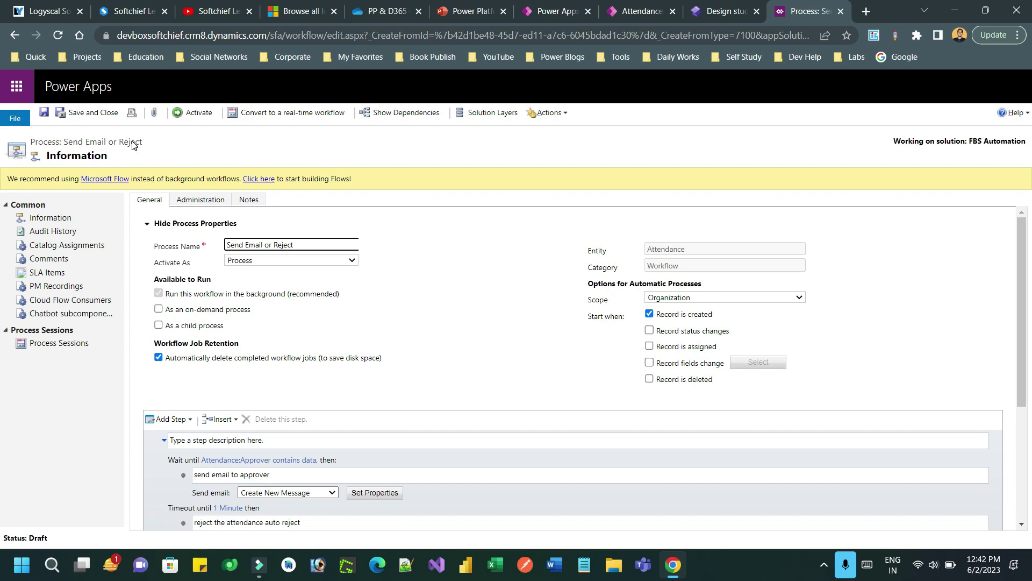
pyautogui.click(200, 116)
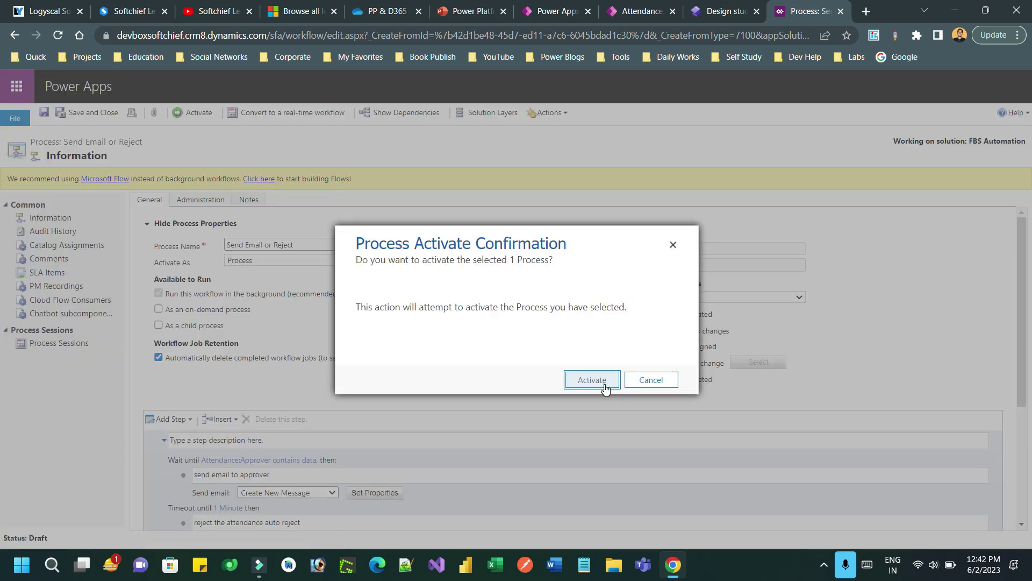
pyautogui.click(592, 380)
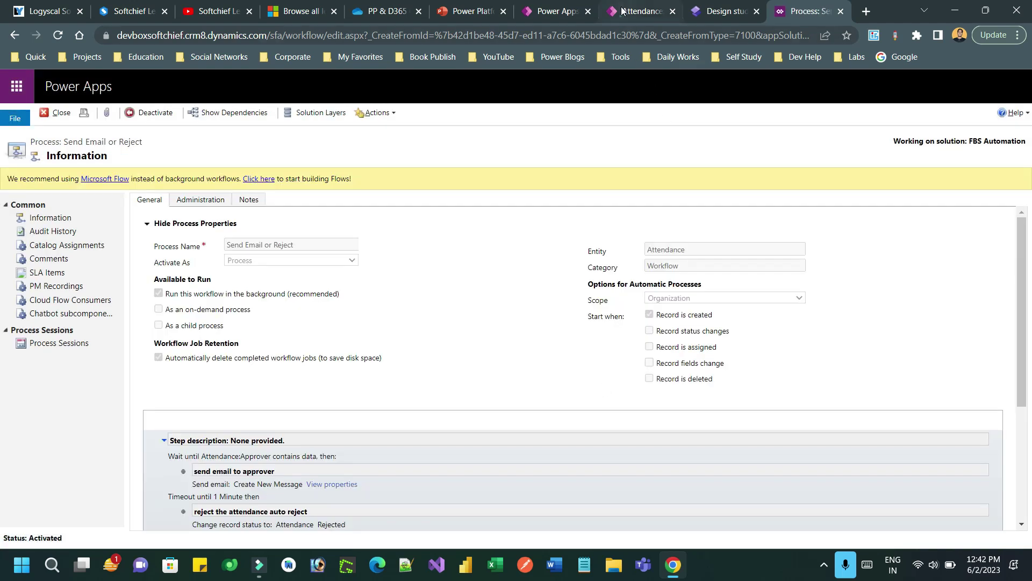
pyautogui.click(640, 11)
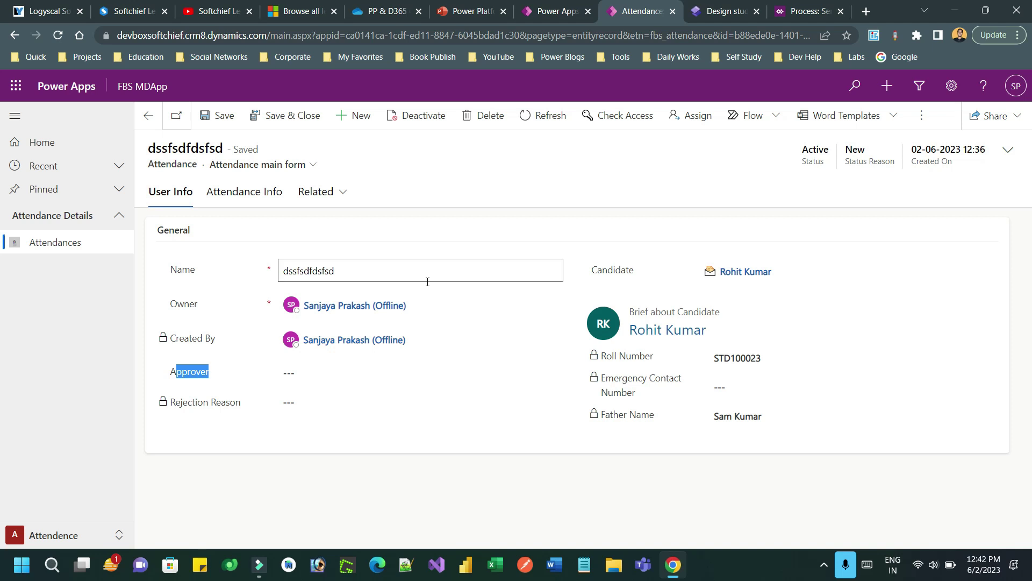
# Create and save attendance 'test attendance without approver' with a candidate, no approver, exit 3 June.
pyautogui.click(359, 116)
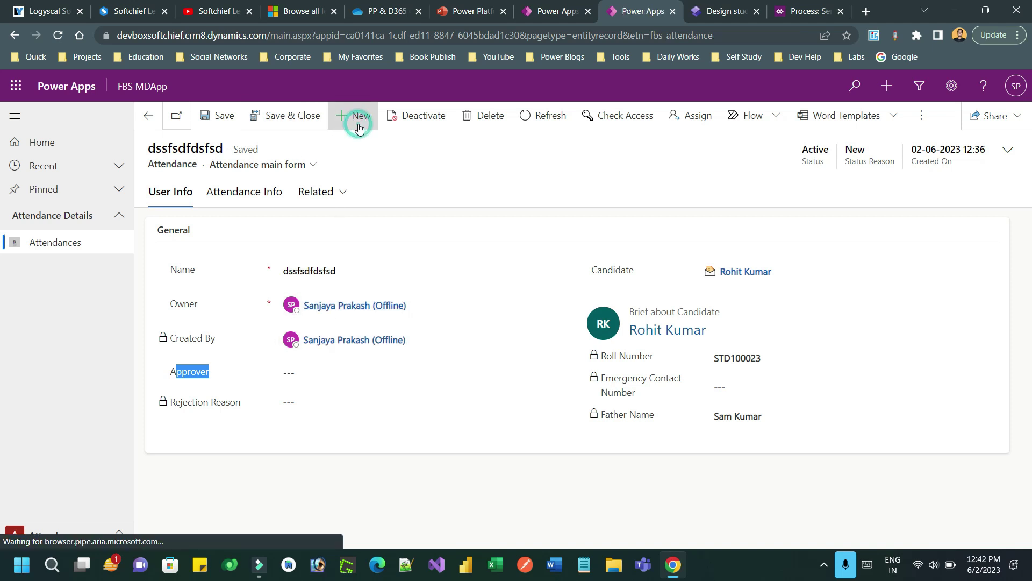
pyautogui.click(329, 271)
pyautogui.write('test')
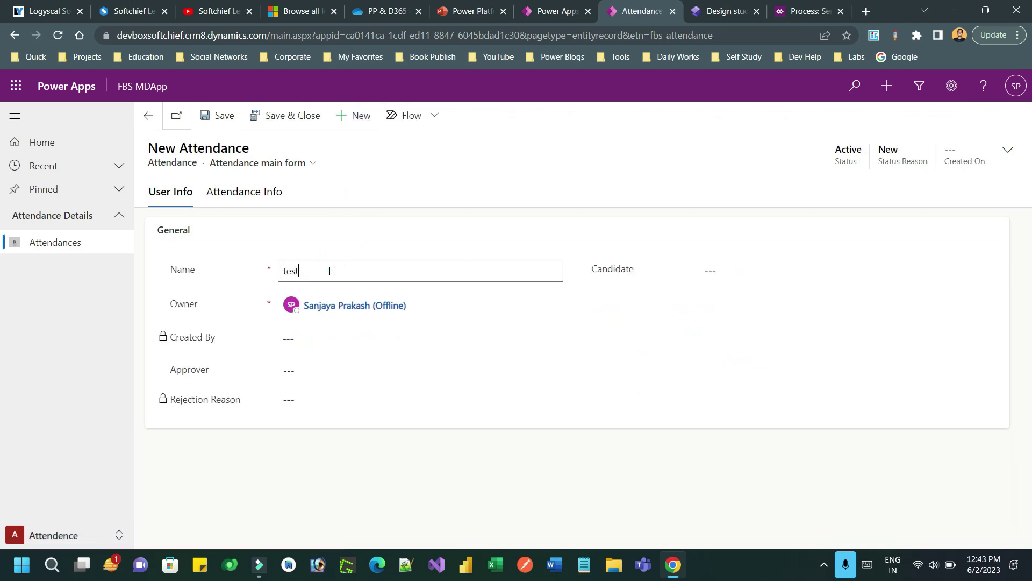
pyautogui.write(' attendance without approver')
pyautogui.click(753, 275)
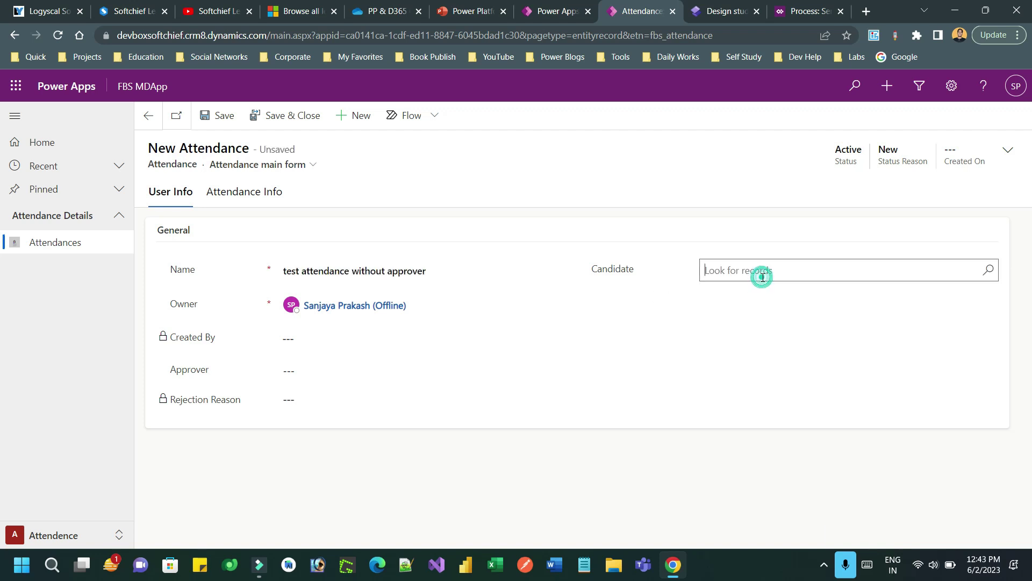
pyautogui.click(778, 376)
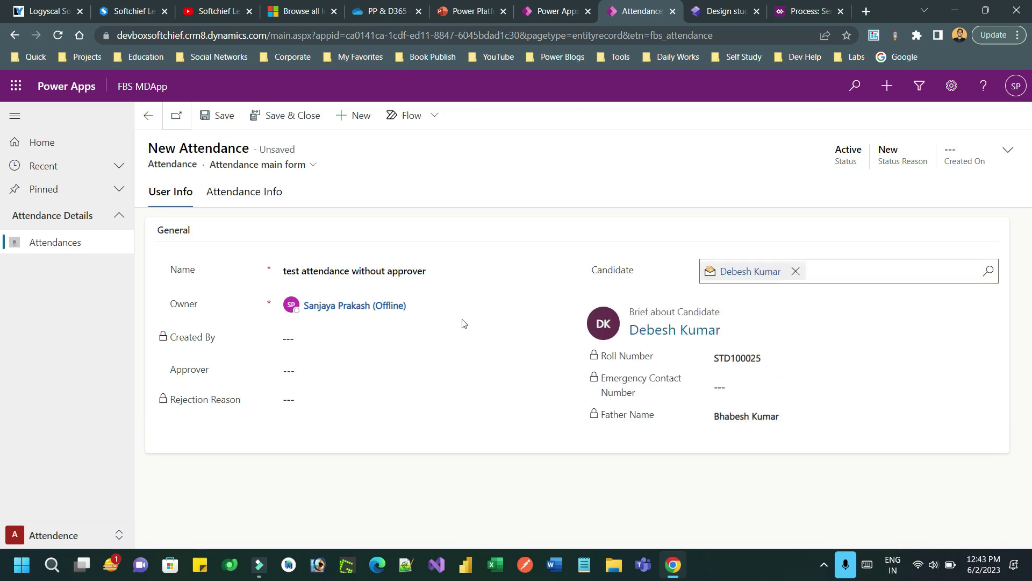
pyautogui.click(310, 379)
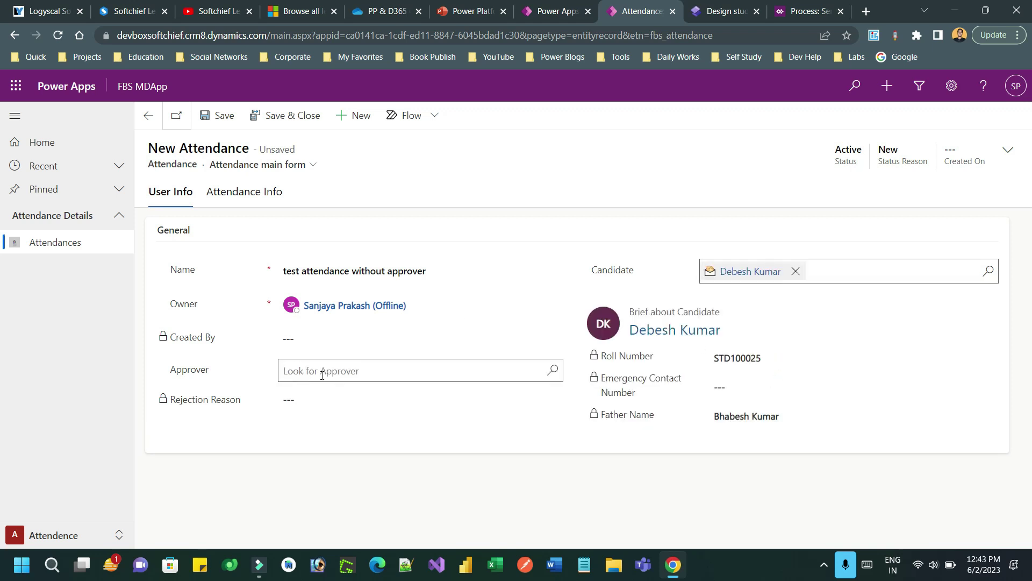
pyautogui.click(242, 192)
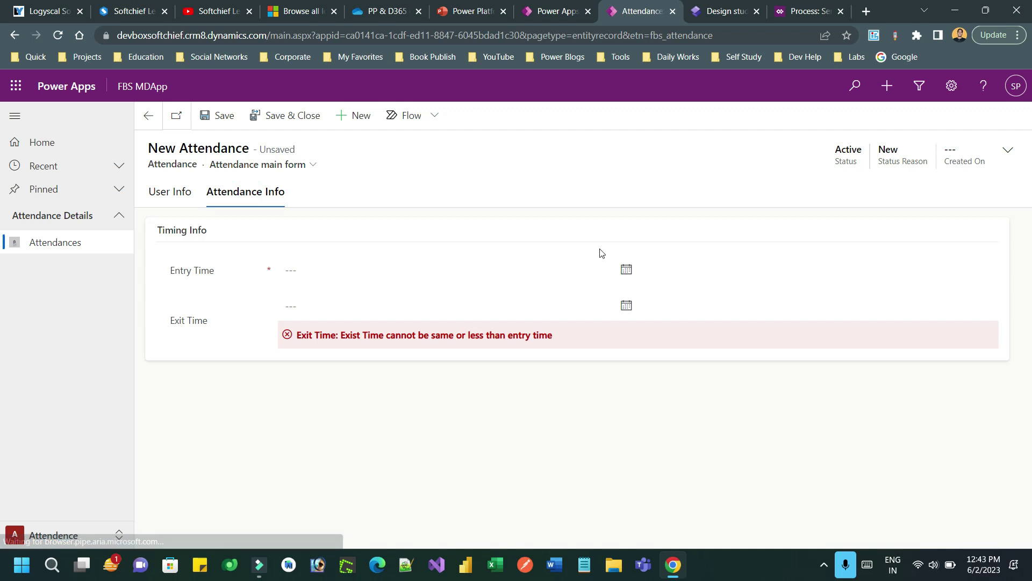
pyautogui.click(625, 270)
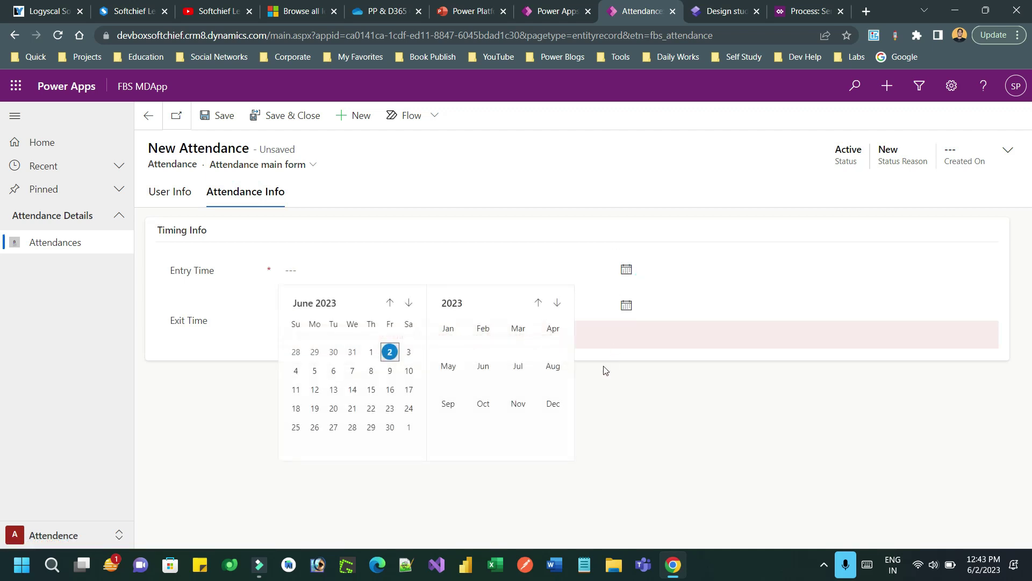
pyautogui.click(626, 306)
pyautogui.click(408, 388)
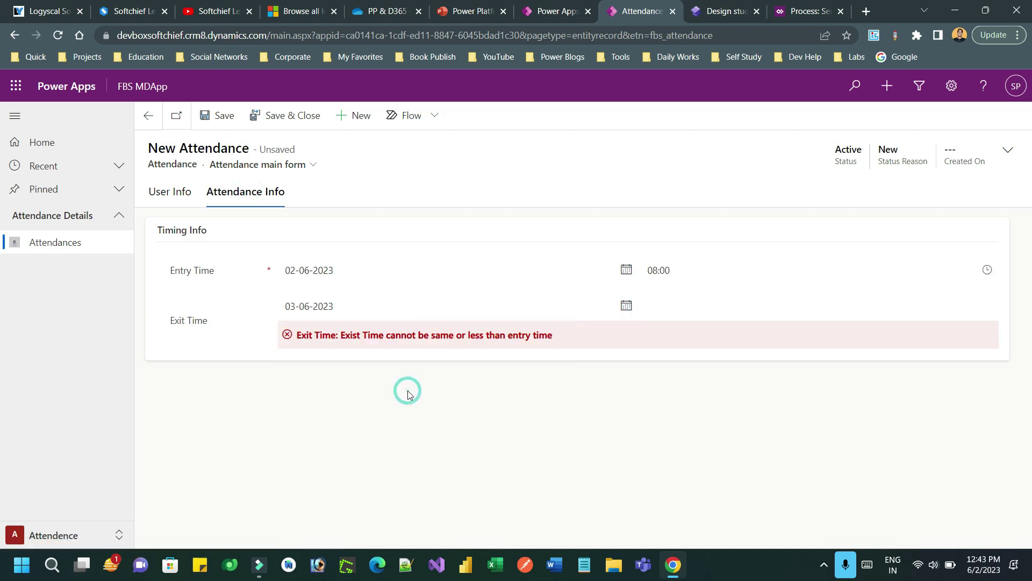
pyautogui.click(213, 115)
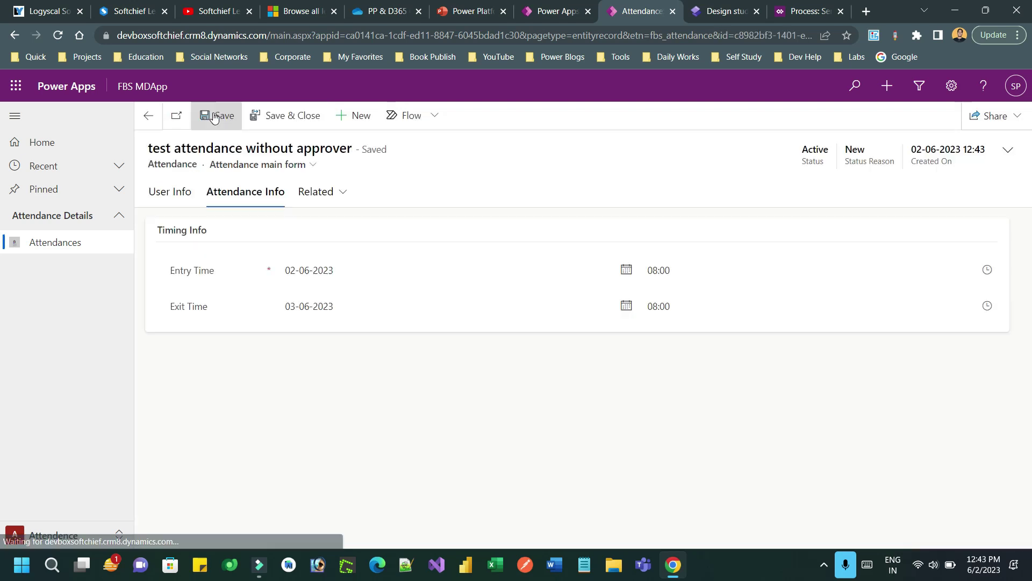
# Verify the record has no approver and status reason New, refreshing it repeatedly.
pyautogui.click(193, 195)
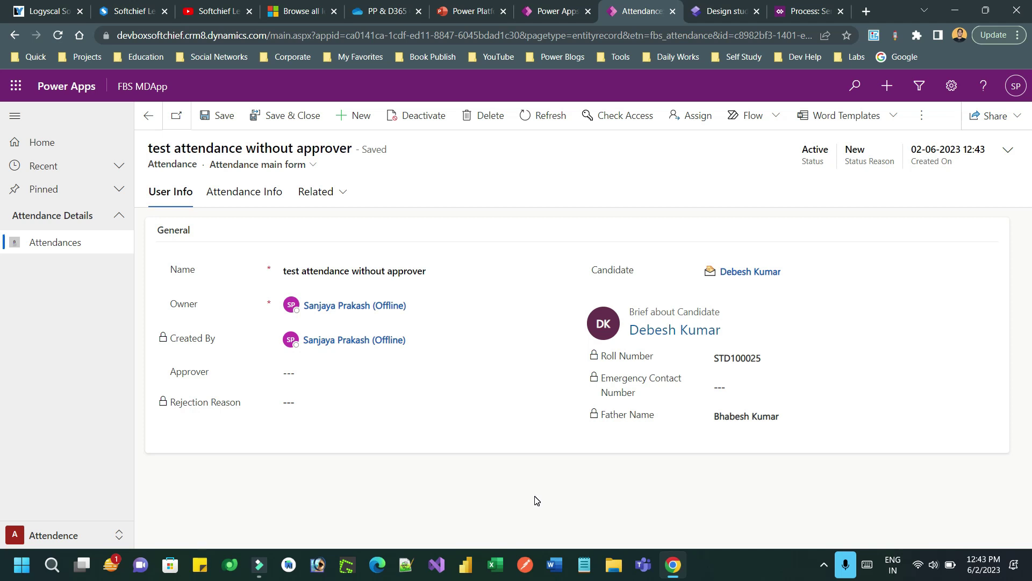
pyautogui.click(330, 373)
pyautogui.moveTo(844, 150); pyautogui.dragTo(878, 153)
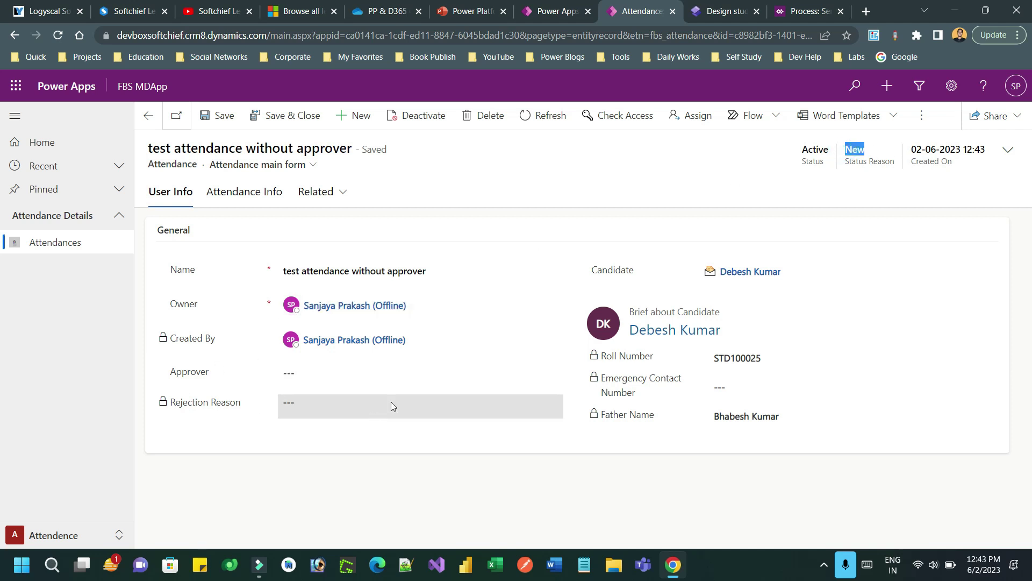
pyautogui.click(552, 117)
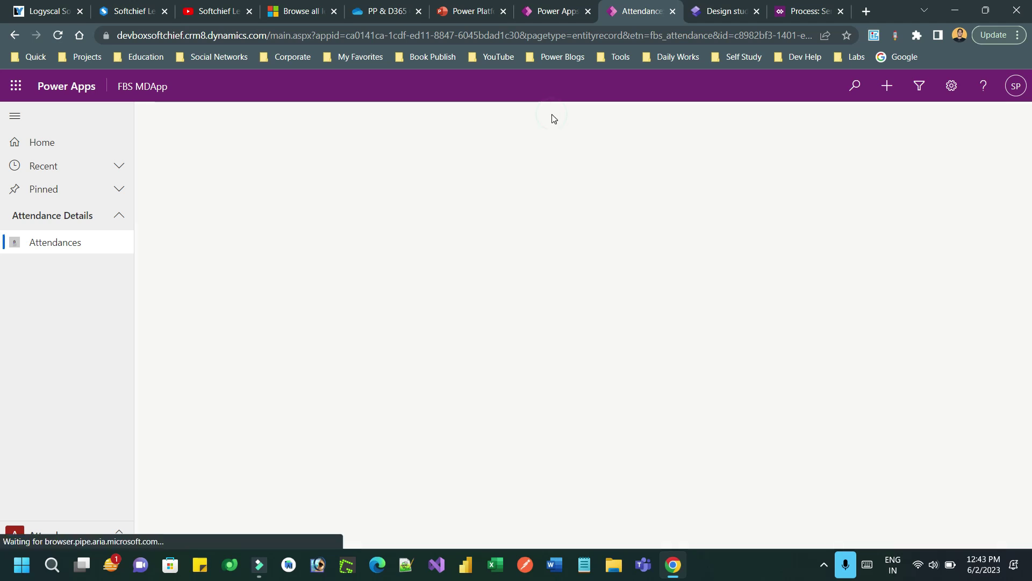
pyautogui.click(552, 116)
pyautogui.click(552, 116)
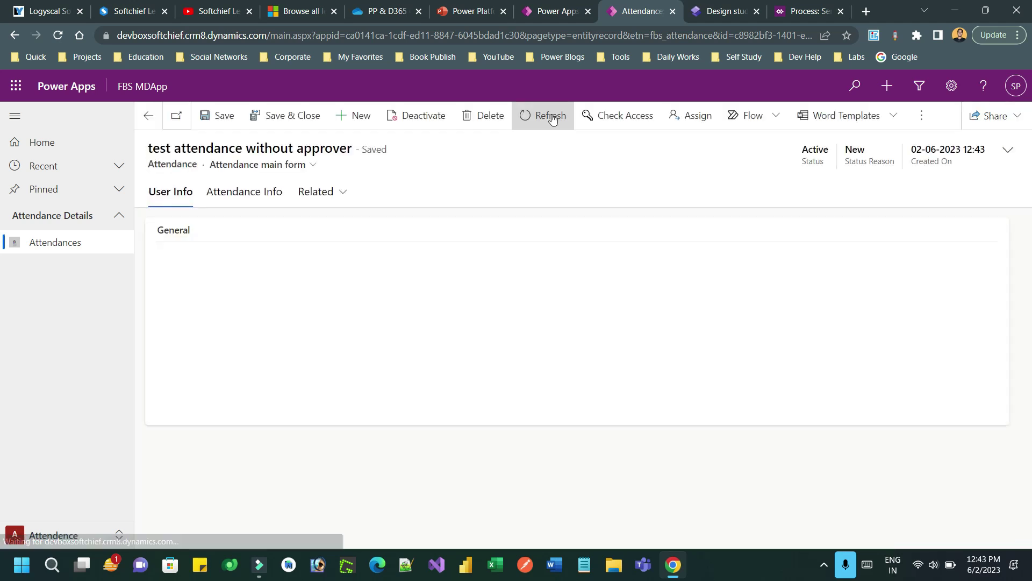
pyautogui.click(552, 116)
pyautogui.click(552, 116)
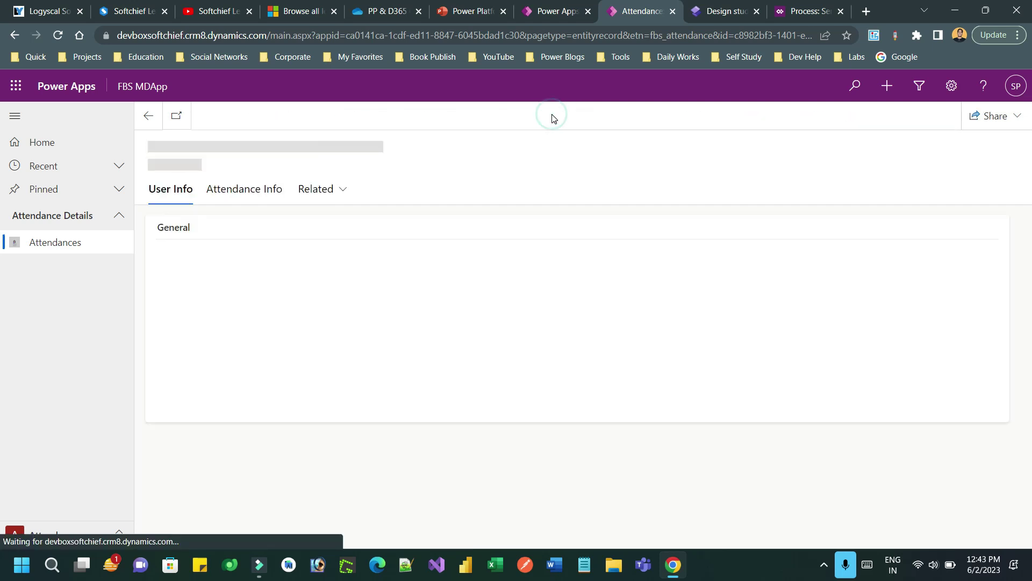
pyautogui.click(552, 116)
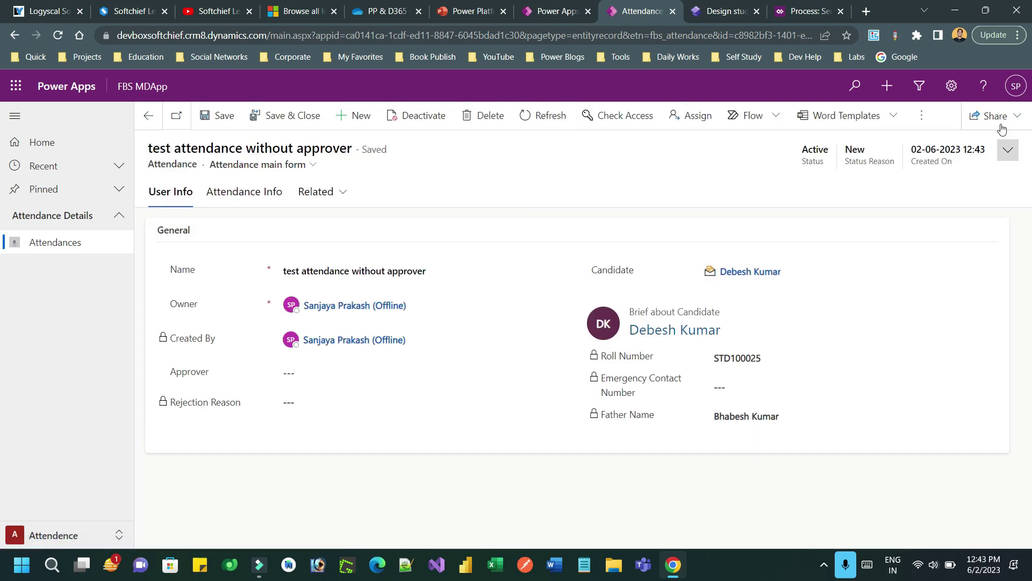
# Browse the settings menu and personalization options, then reopen the settings menu.
pyautogui.click(952, 94)
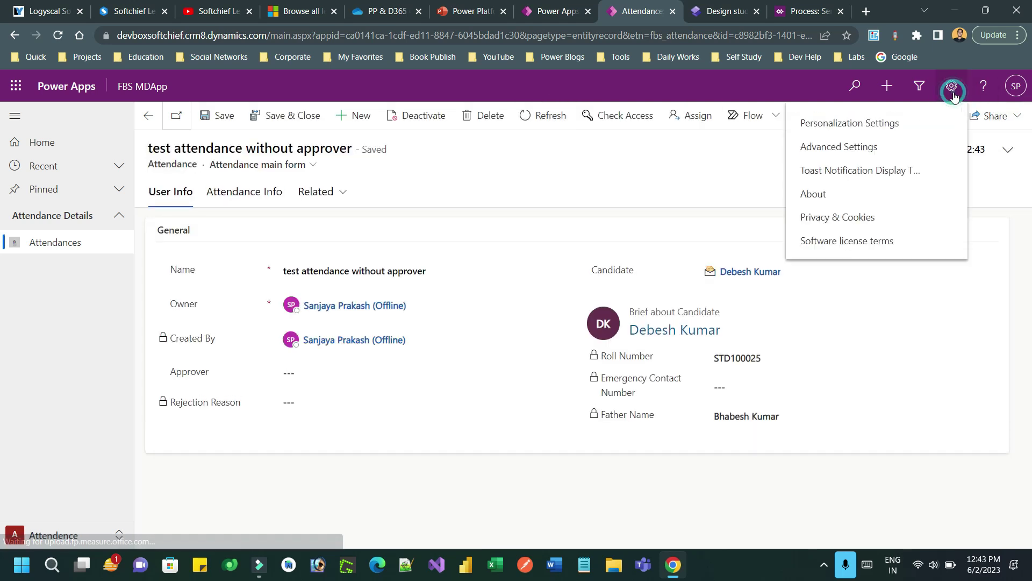
pyautogui.click(852, 122)
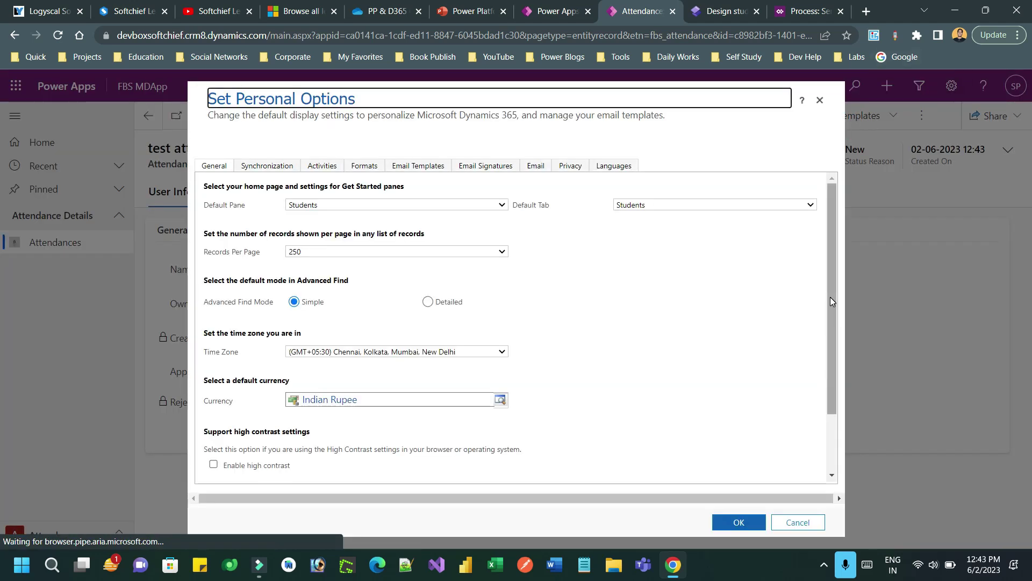
pyautogui.click(819, 100)
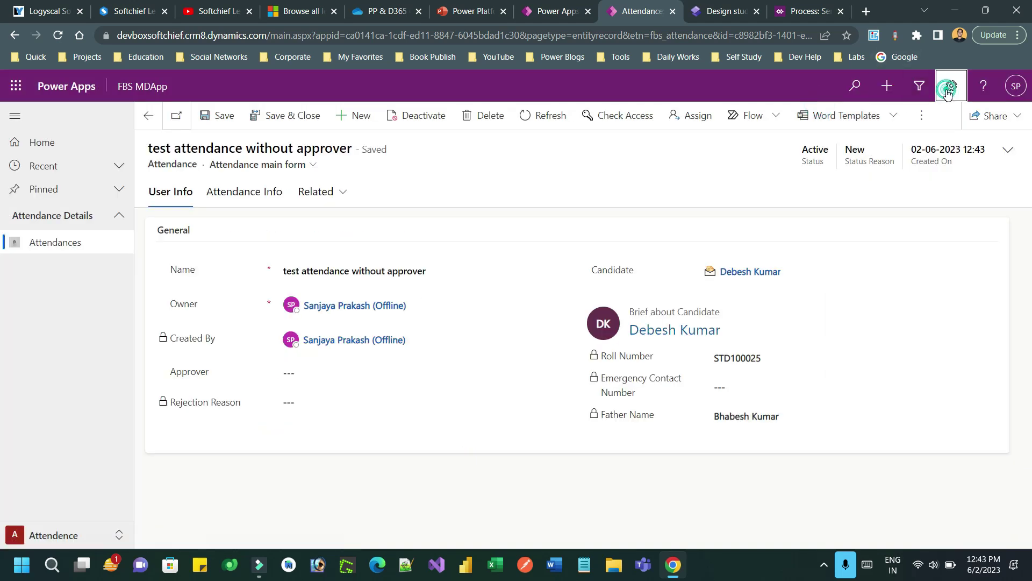
pyautogui.click(952, 86)
# Open the Send Email or Reject workflow job from the refreshed System Jobs list.
pyautogui.click(859, 145)
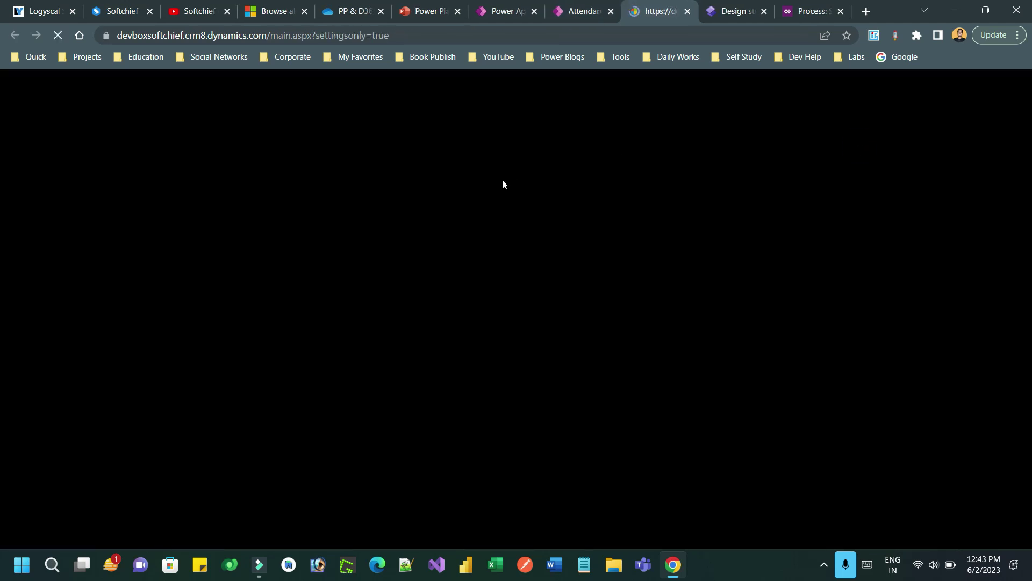
pyautogui.click(203, 87)
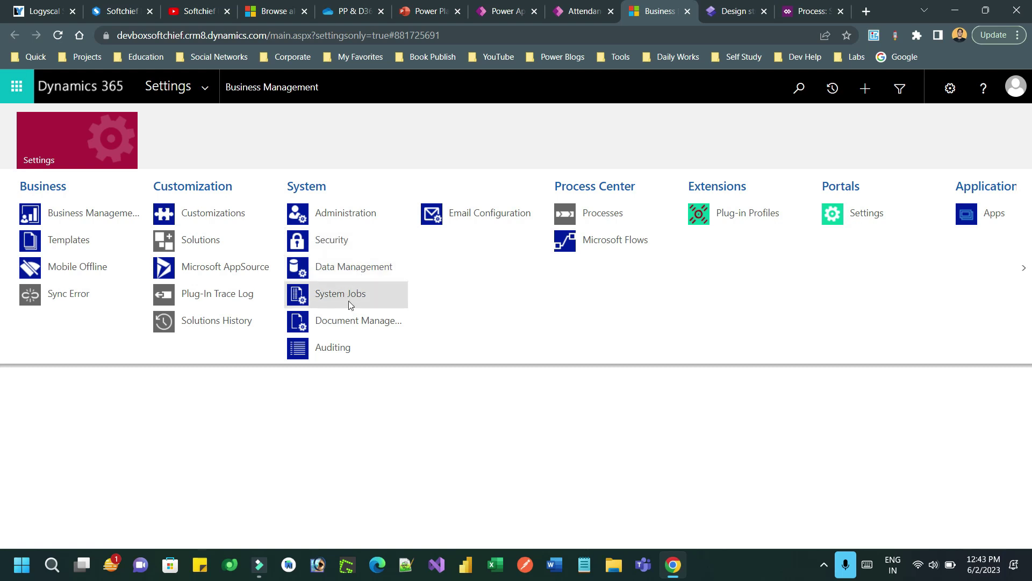
pyautogui.click(344, 295)
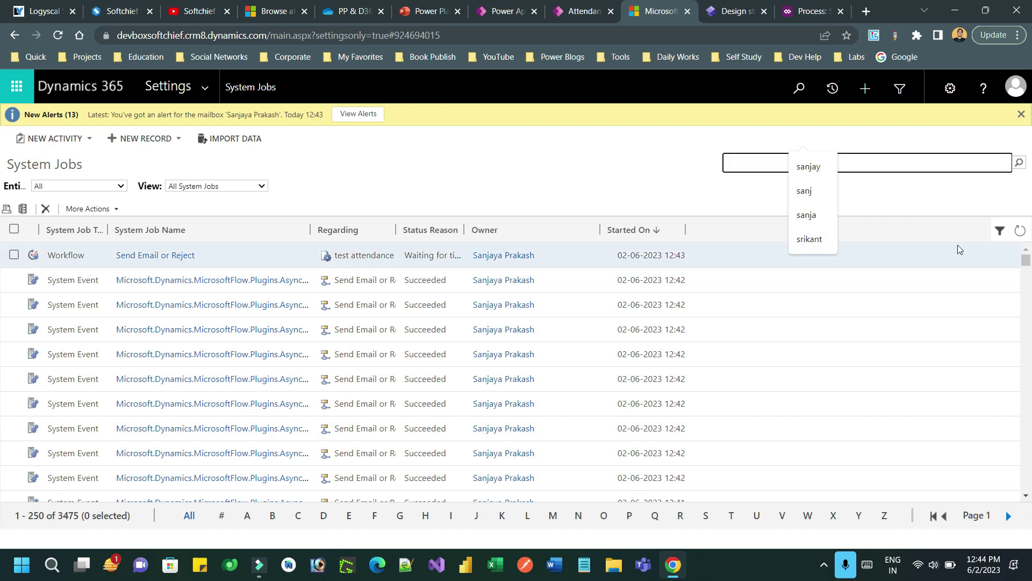
pyautogui.click(1020, 231)
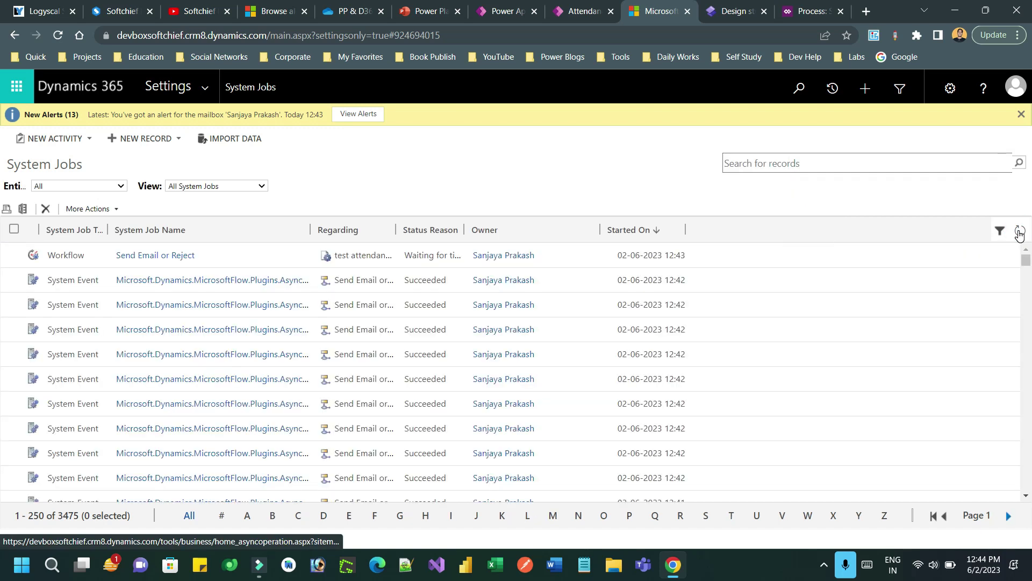
pyautogui.doubleClick(277, 253)
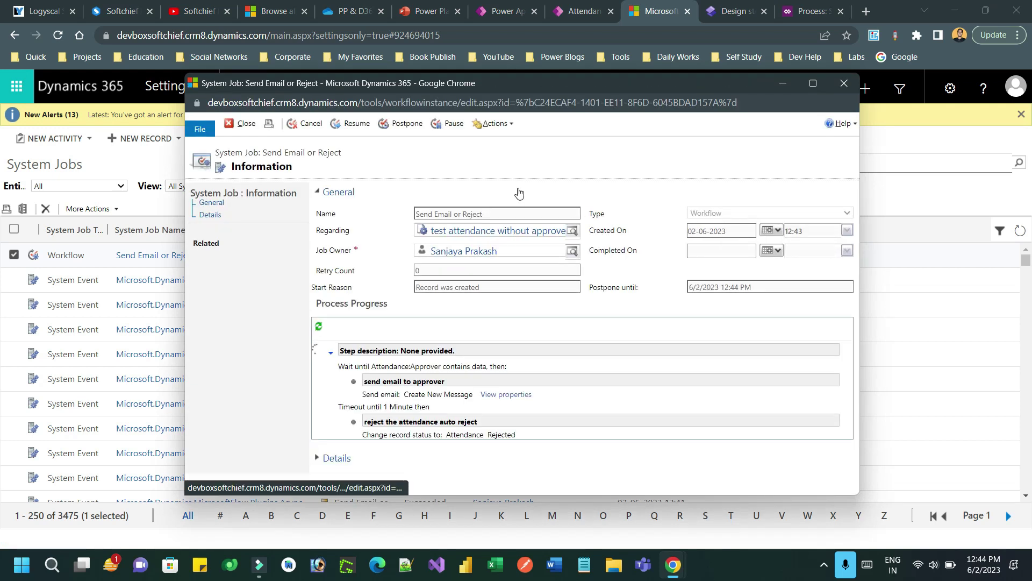
# Review the Approver contains data wait condition and refresh progress until the reject step completes.
pyautogui.moveTo(350, 367); pyautogui.dragTo(508, 371)
pyautogui.click(484, 369)
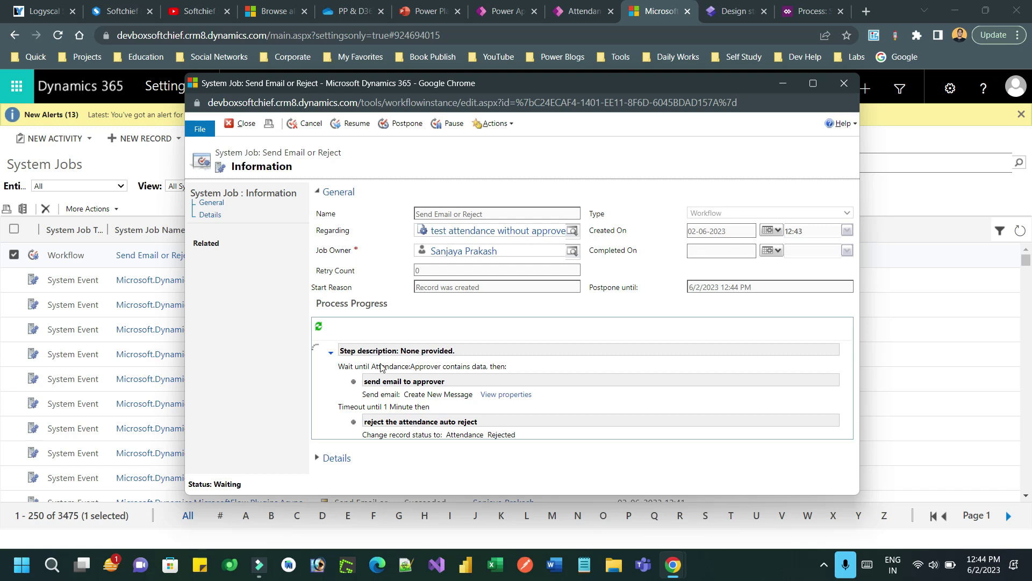
pyautogui.moveTo(385, 367); pyautogui.dragTo(497, 368)
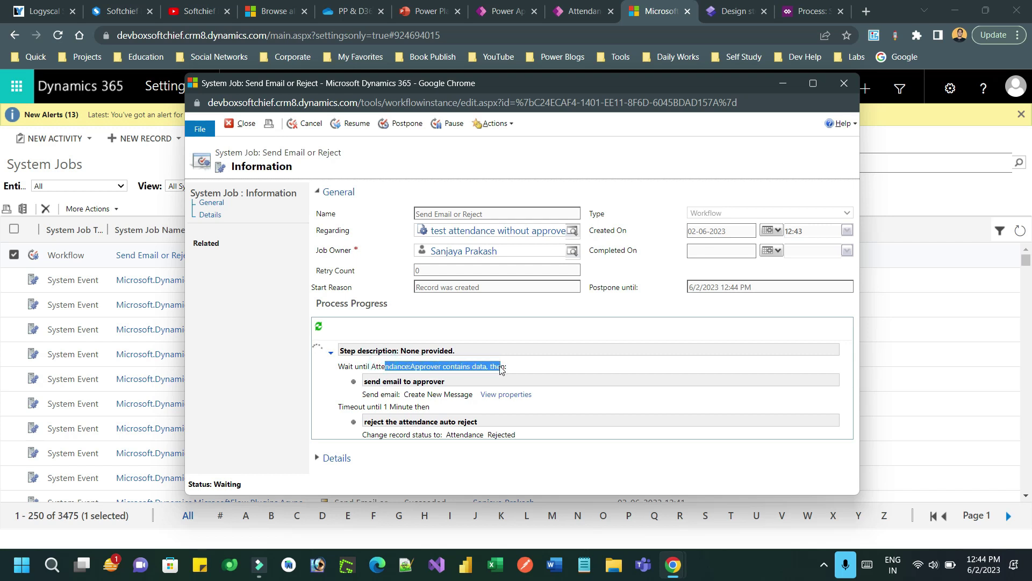
pyautogui.click(371, 370)
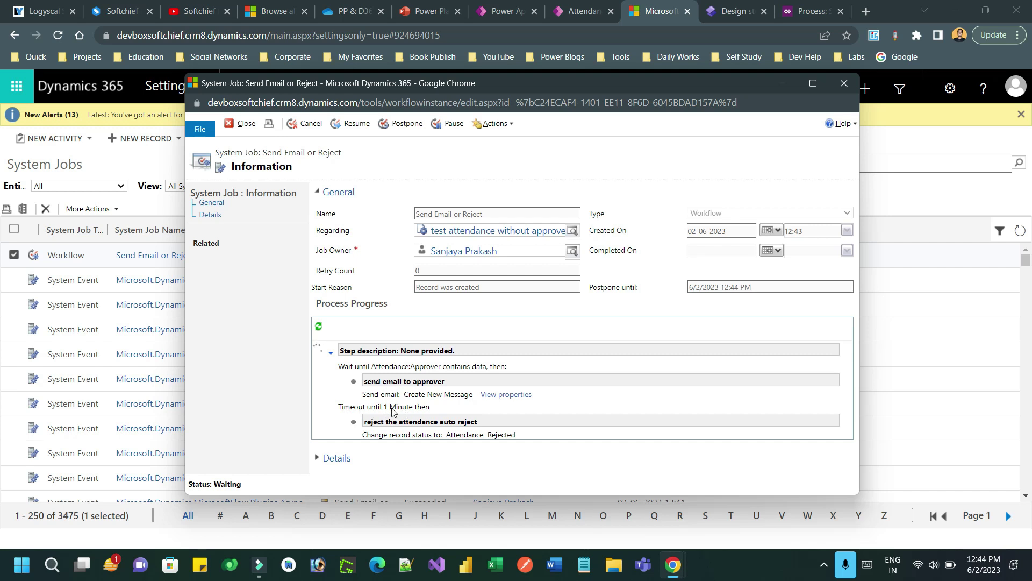
pyautogui.click(318, 329)
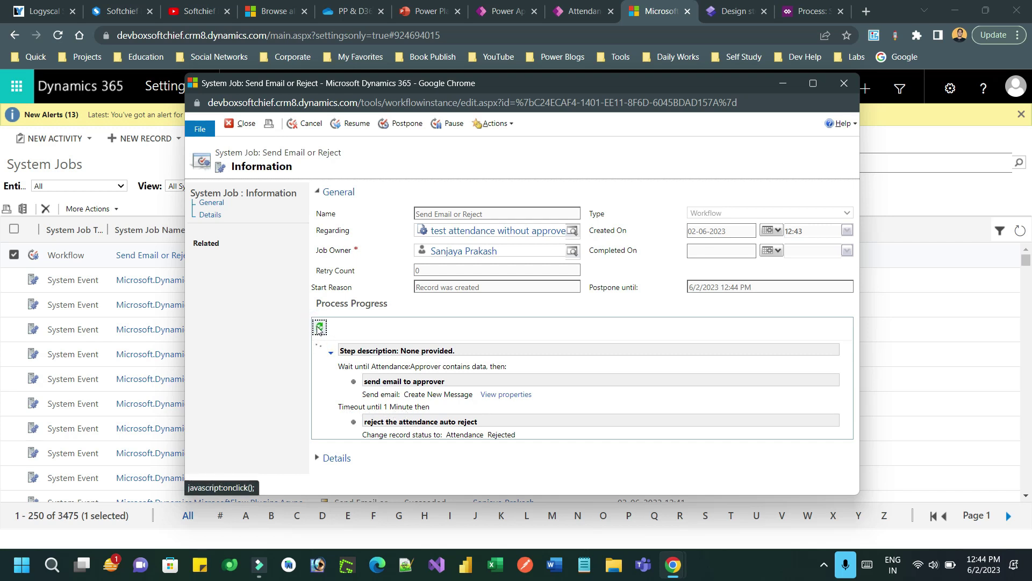
pyautogui.click(318, 327)
pyautogui.click(318, 327)
pyautogui.click(319, 328)
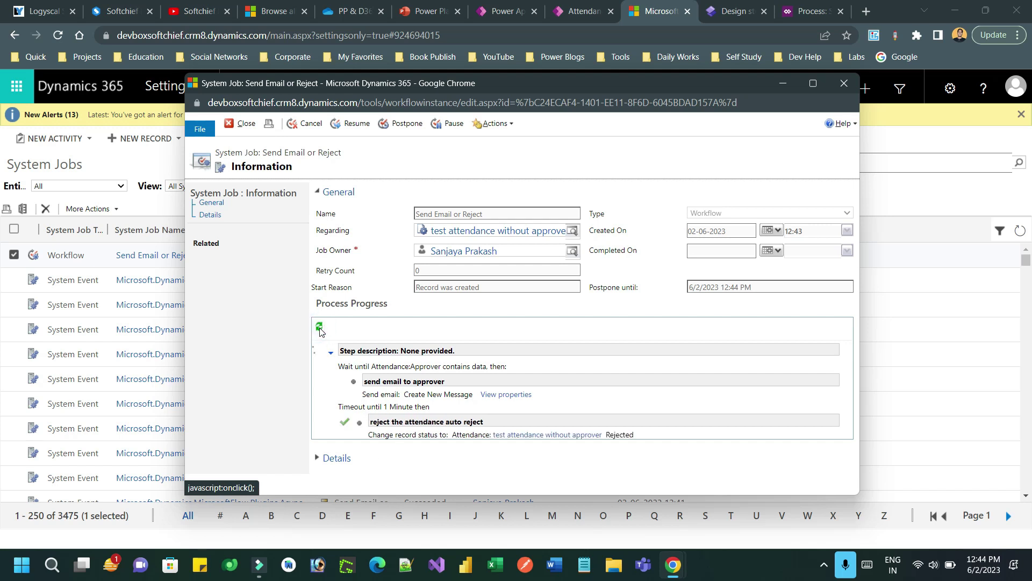
pyautogui.click(319, 329)
# Refresh the attendance record to see it Inactive and Rejected, then start a new attendance.
pyautogui.click(572, 11)
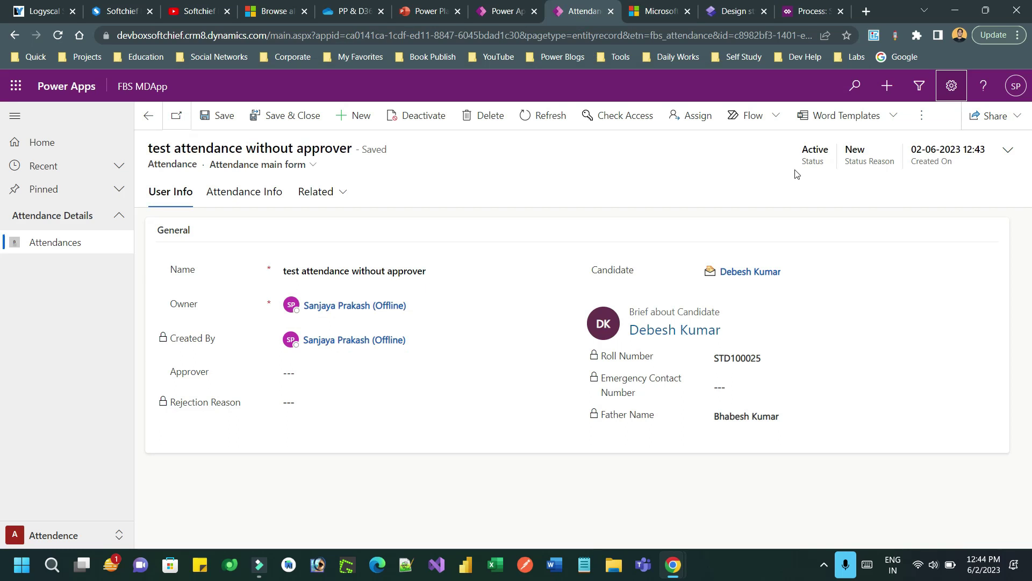
pyautogui.click(540, 118)
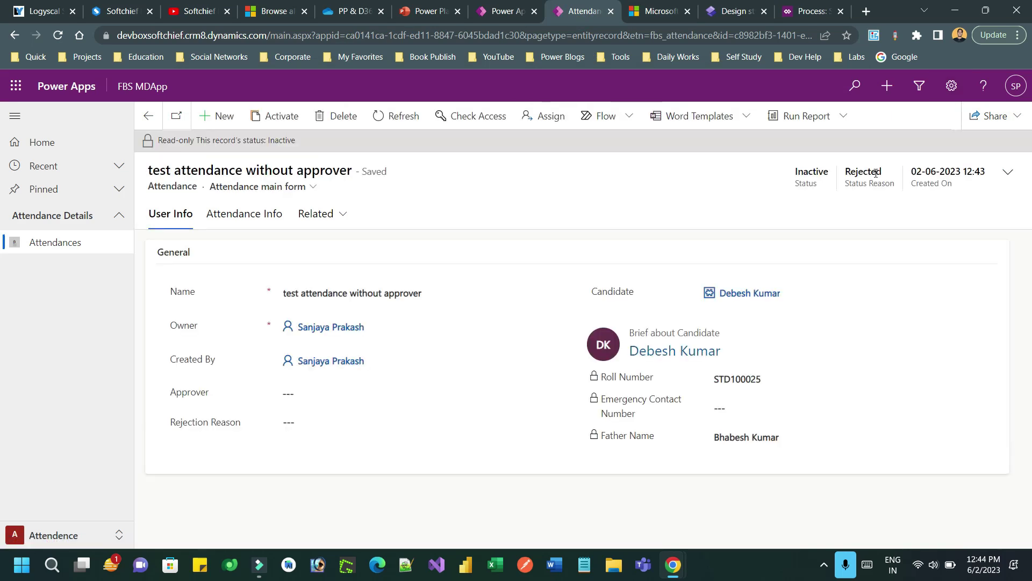
pyautogui.moveTo(856, 171); pyautogui.dragTo(891, 172)
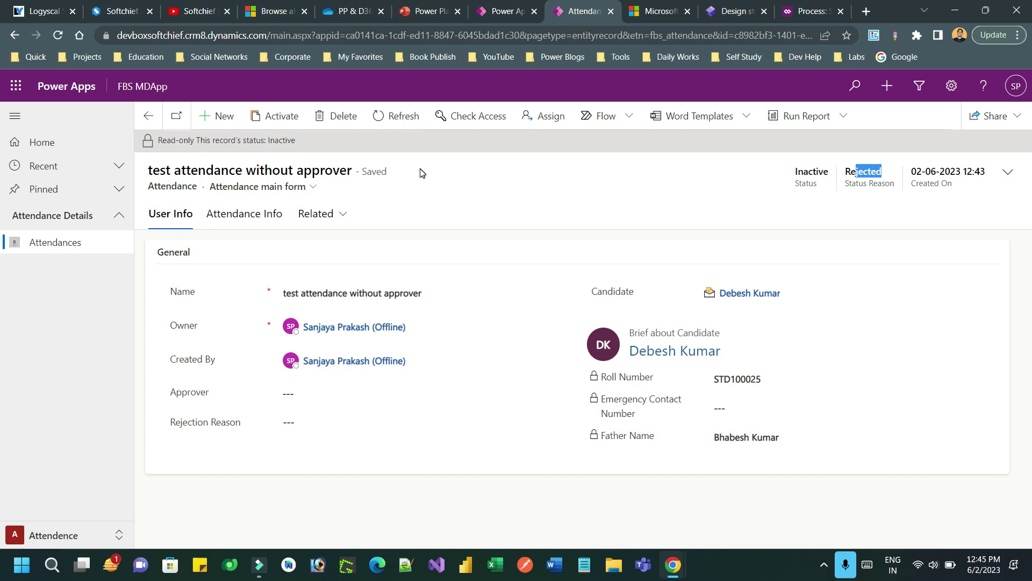
pyautogui.click(216, 118)
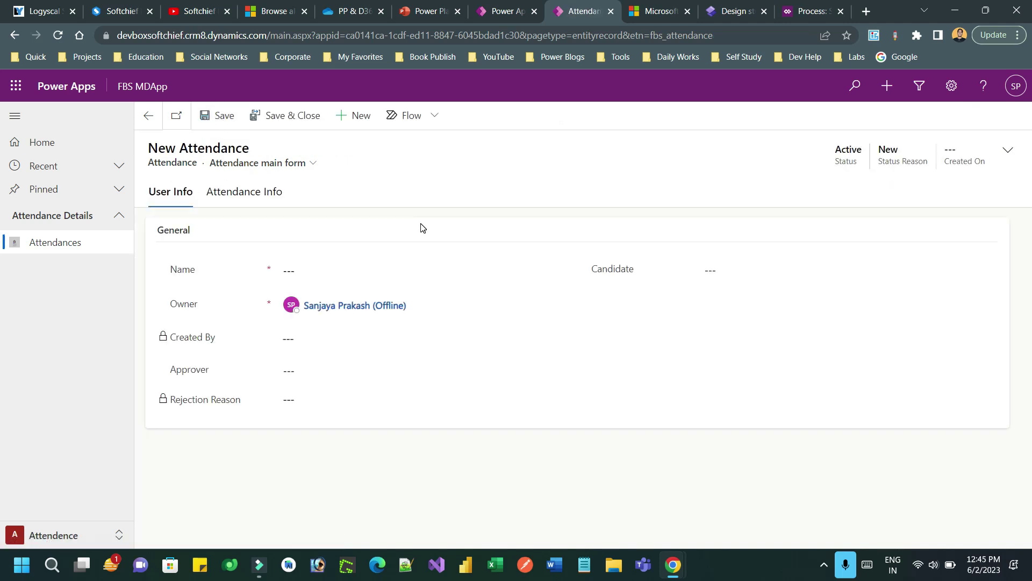
# Name the attendance 'erf', pick a recent candidate, and search for and set a user as approver.
pyautogui.click(331, 272)
pyautogui.write('erfdseerer')
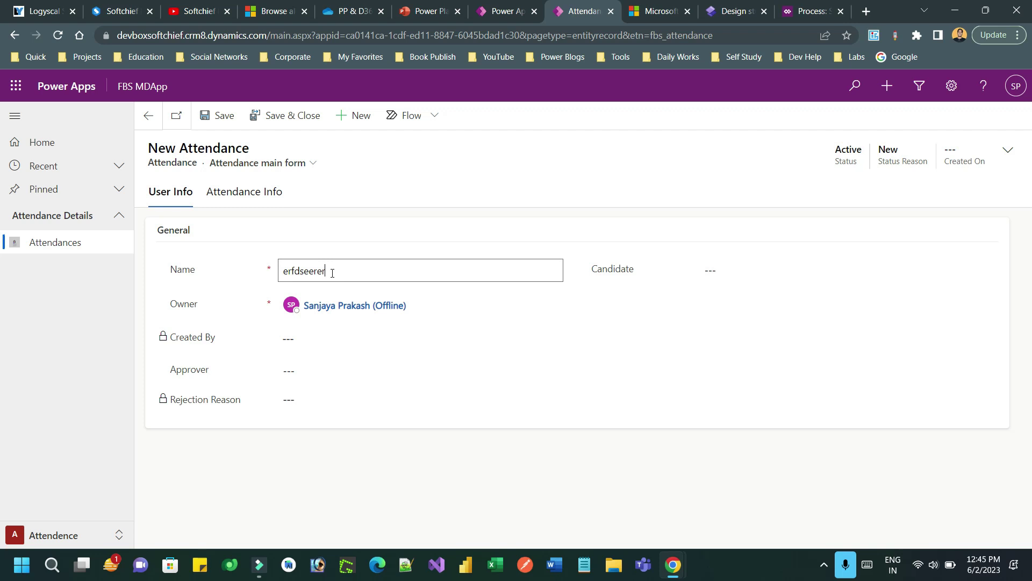
pyautogui.click(774, 269)
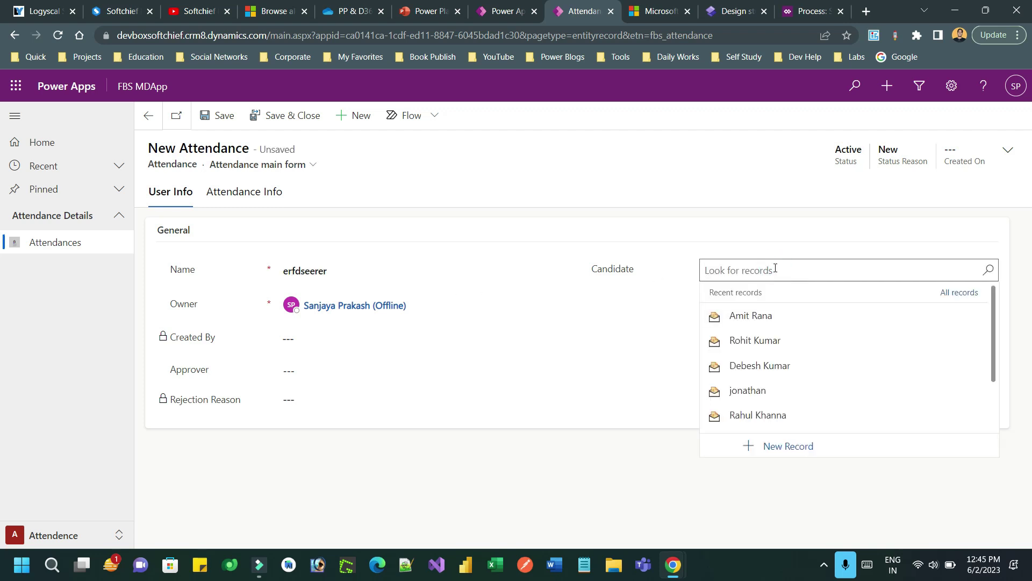
pyautogui.click(767, 331)
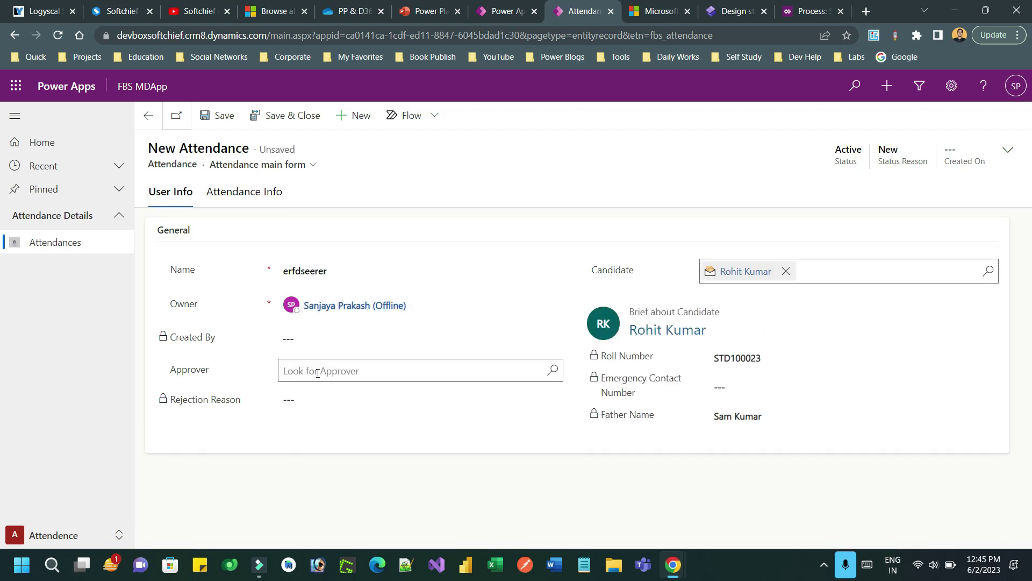
pyautogui.click(316, 371)
pyautogui.click(556, 374)
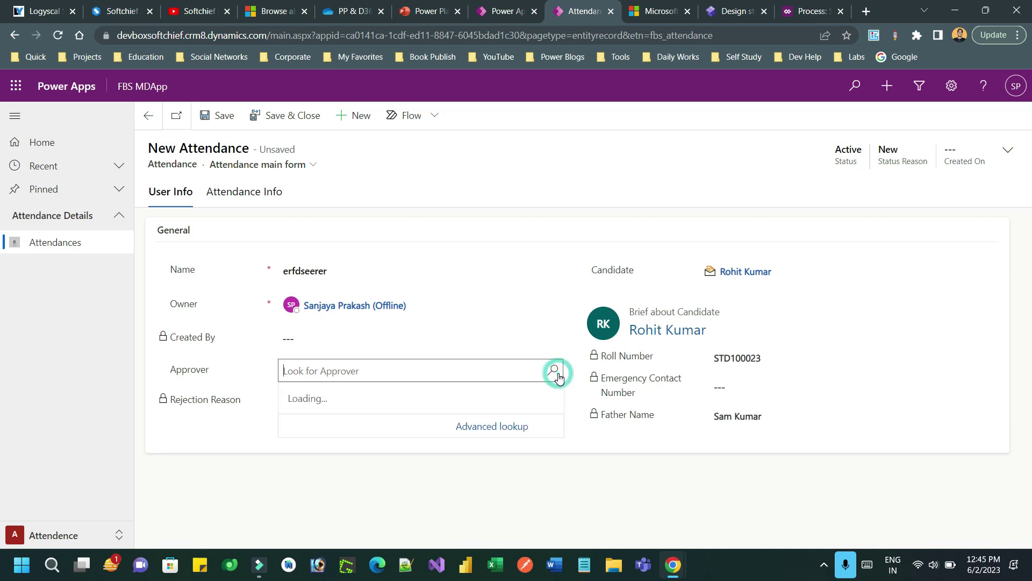
pyautogui.click(364, 369)
pyautogui.write('sanj')
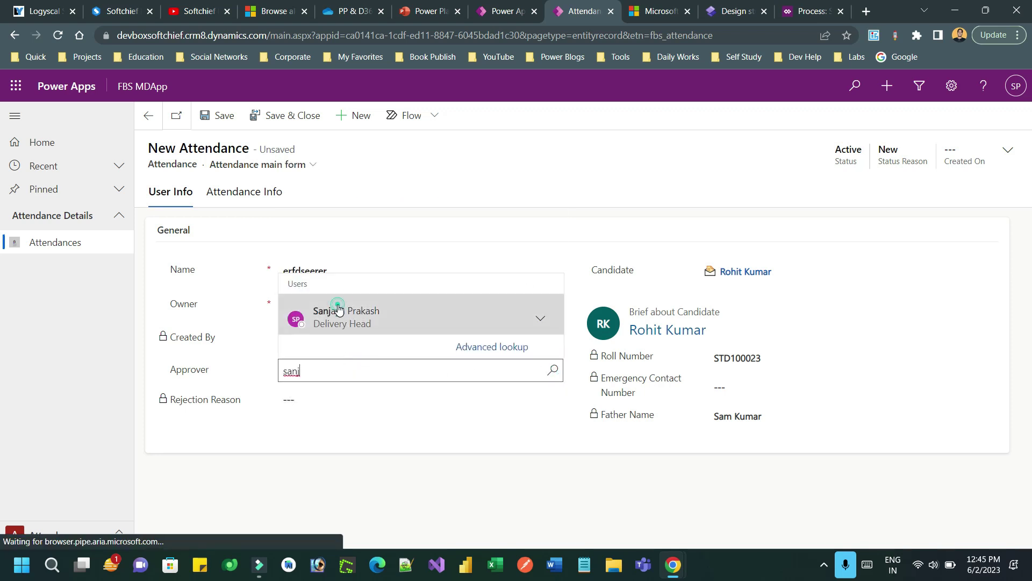
pyautogui.click(337, 309)
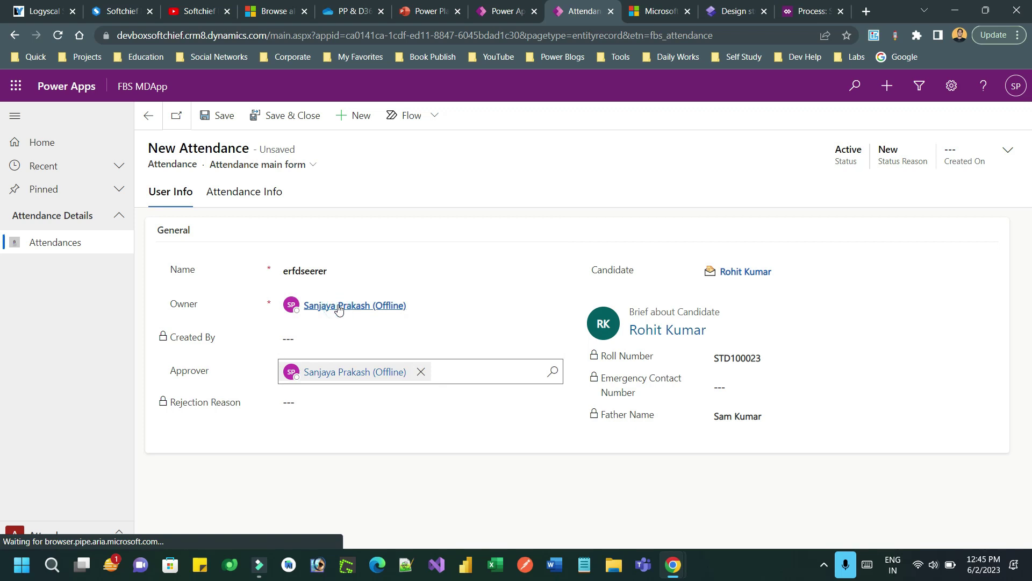
# Set entry 02-06-2023 and exit 10-06-2023, save, and open the candidate's student record.
pyautogui.click(258, 192)
pyautogui.click(629, 269)
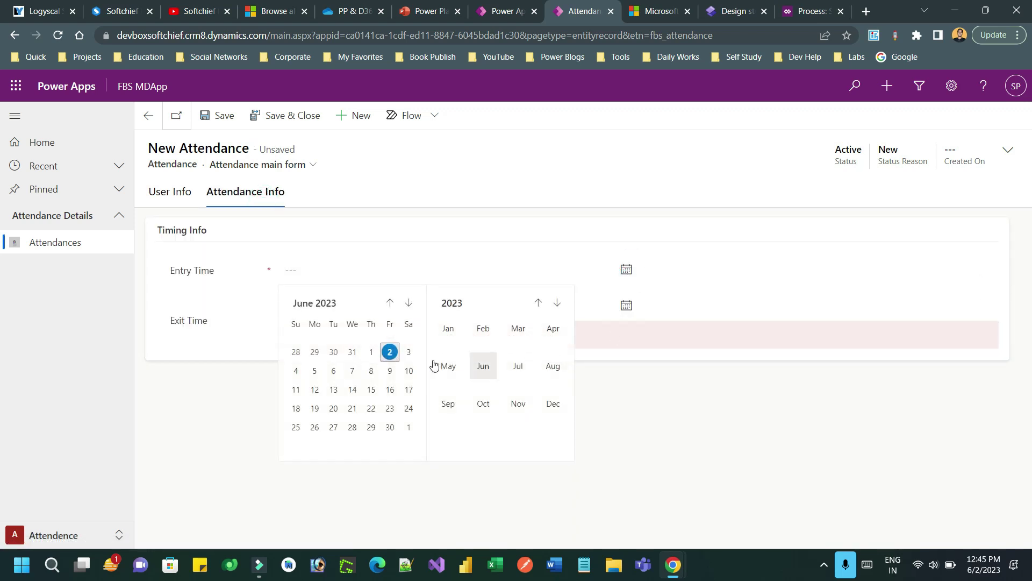
pyautogui.click(390, 353)
pyautogui.click(627, 306)
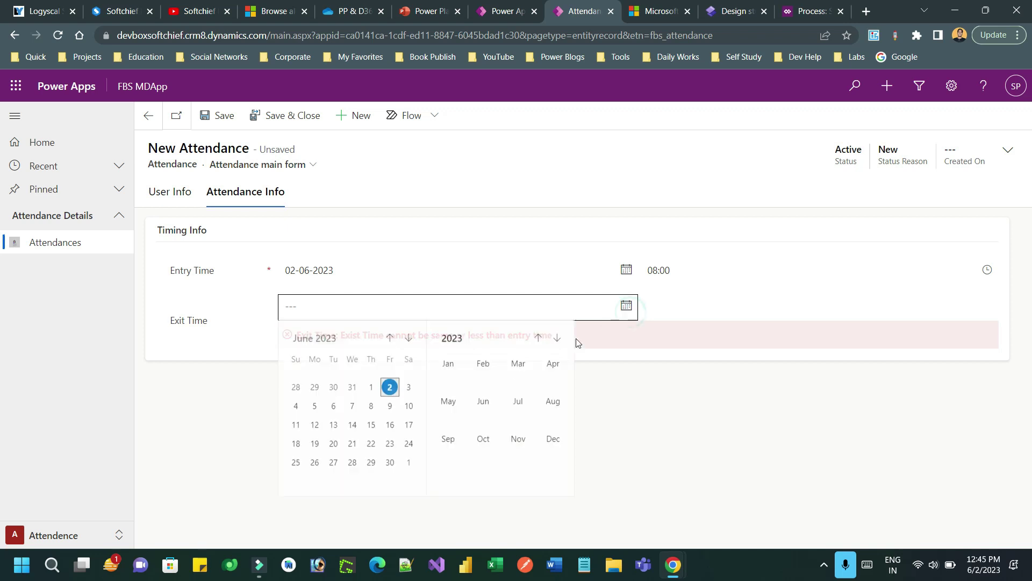
pyautogui.click(408, 414)
pyautogui.click(232, 121)
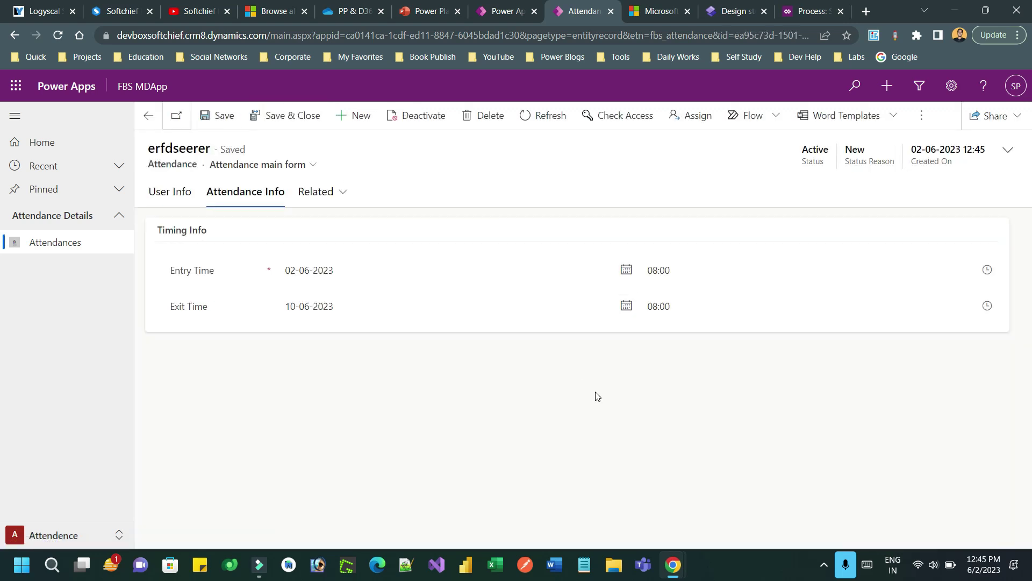
pyautogui.click(174, 196)
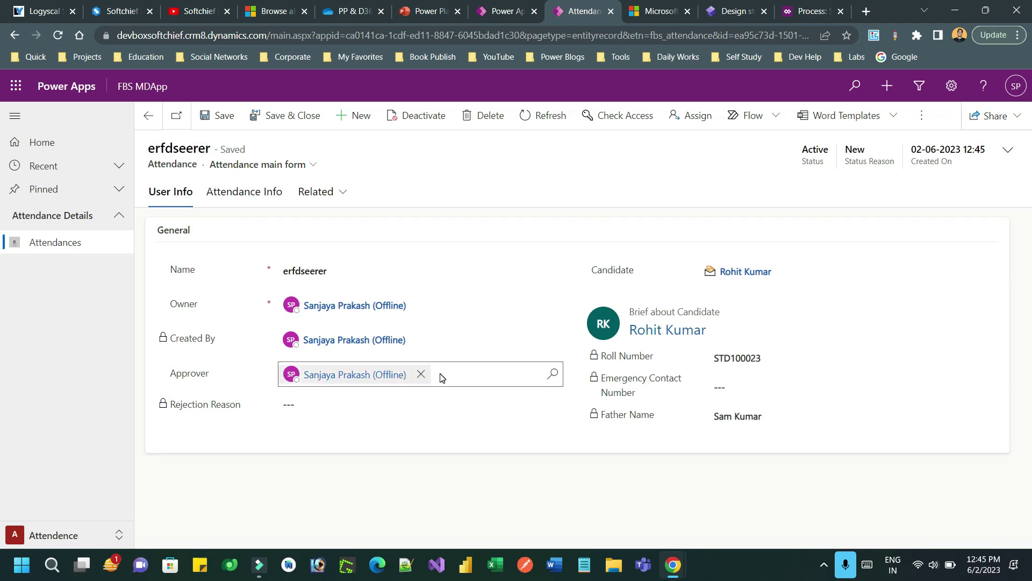
pyautogui.click(721, 272)
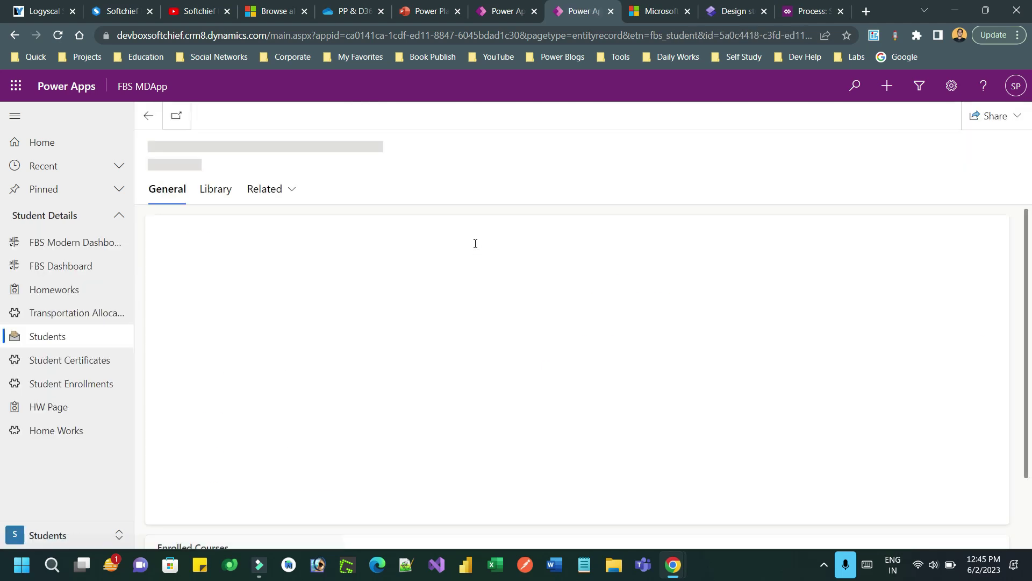
# Show the student's related activities in the Closed Activities view.
pyautogui.click(280, 191)
pyautogui.click(299, 251)
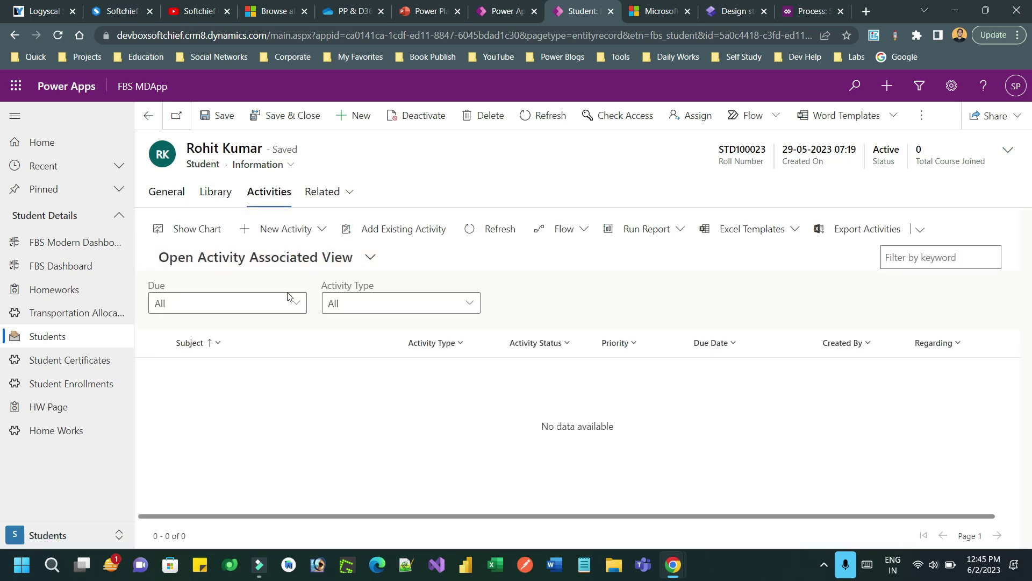
pyautogui.click(296, 258)
pyautogui.click(444, 418)
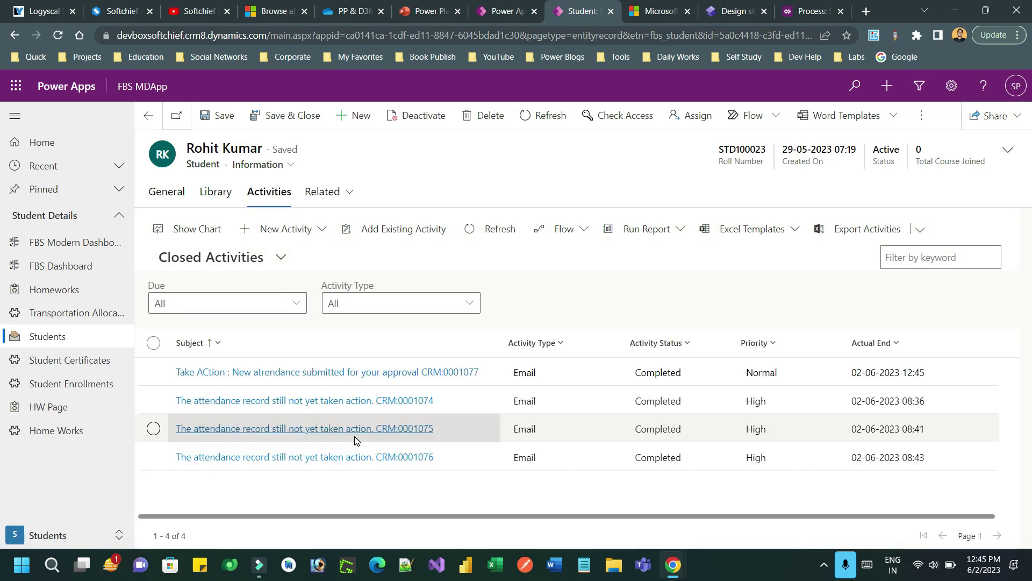
# Open the approval request email and follow its Open Record from App link to the attendance.
pyautogui.click(328, 373)
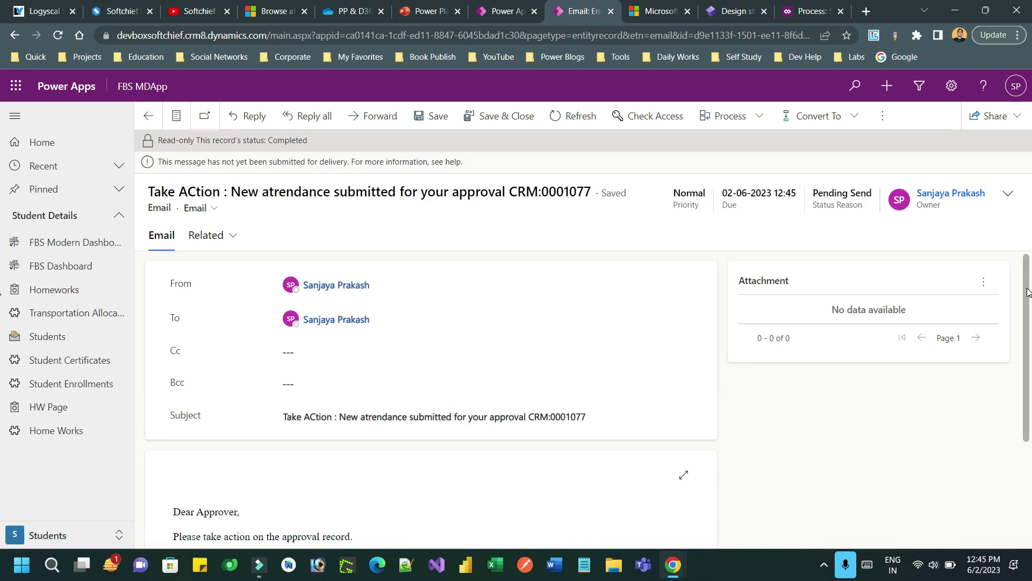
pyautogui.scroll(-3, 1029, 391)
pyautogui.scroll(-1, 456, 406)
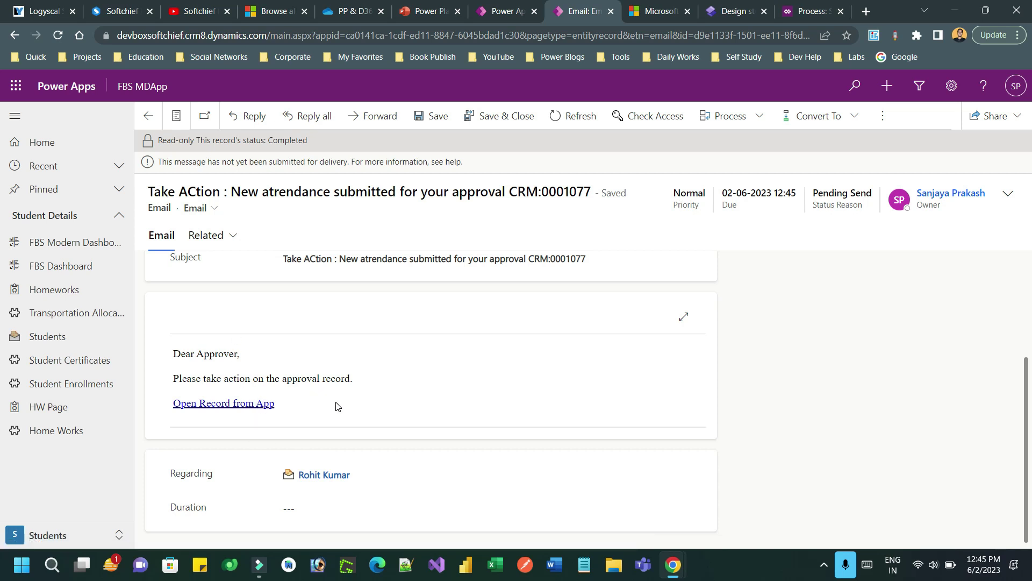
pyautogui.click(246, 405)
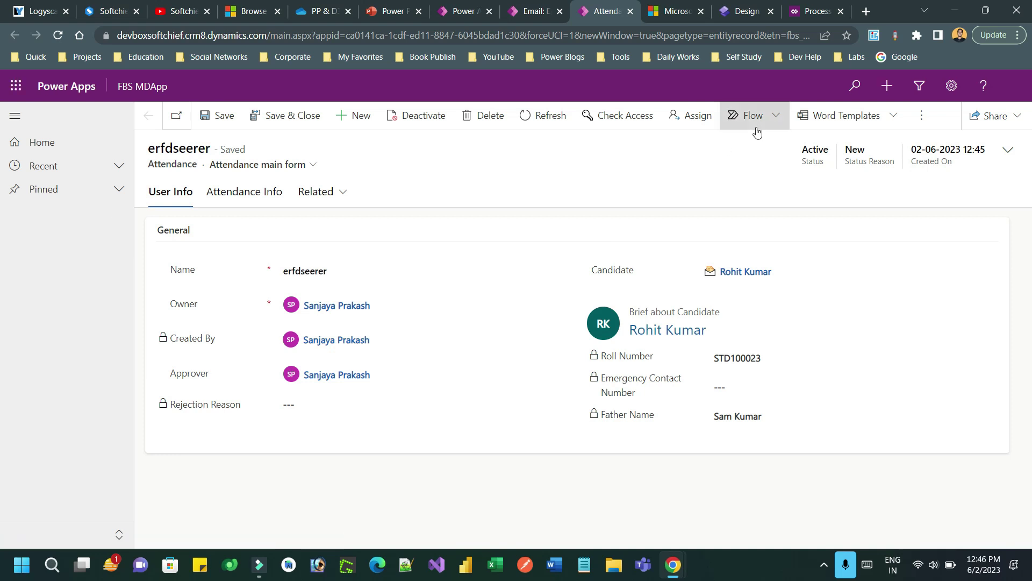
# Return to the Send Email or Reject workflow and scroll to its wait and reject steps.
pyautogui.click(799, 13)
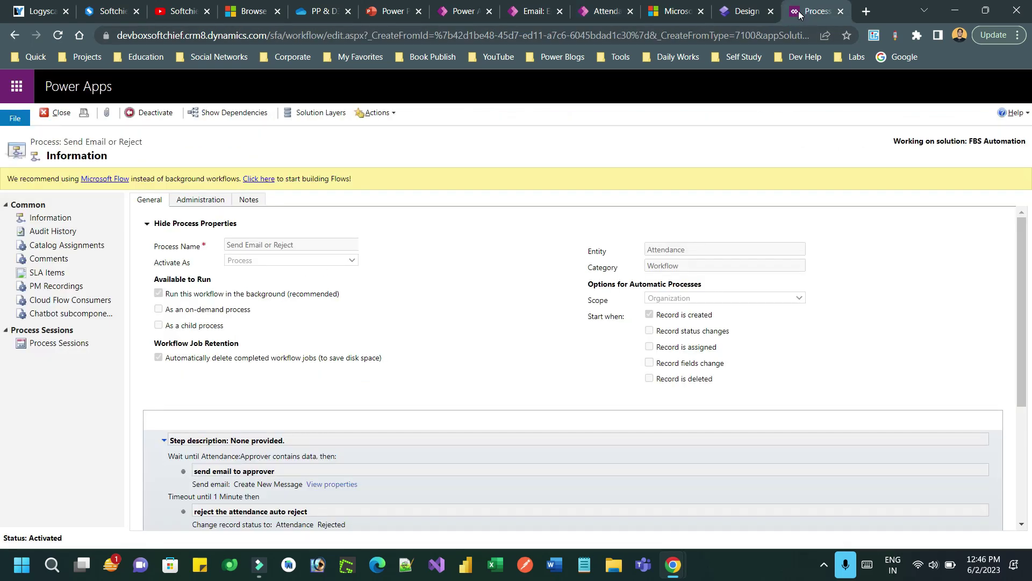
pyautogui.moveTo(1025, 251); pyautogui.dragTo(1024, 317)
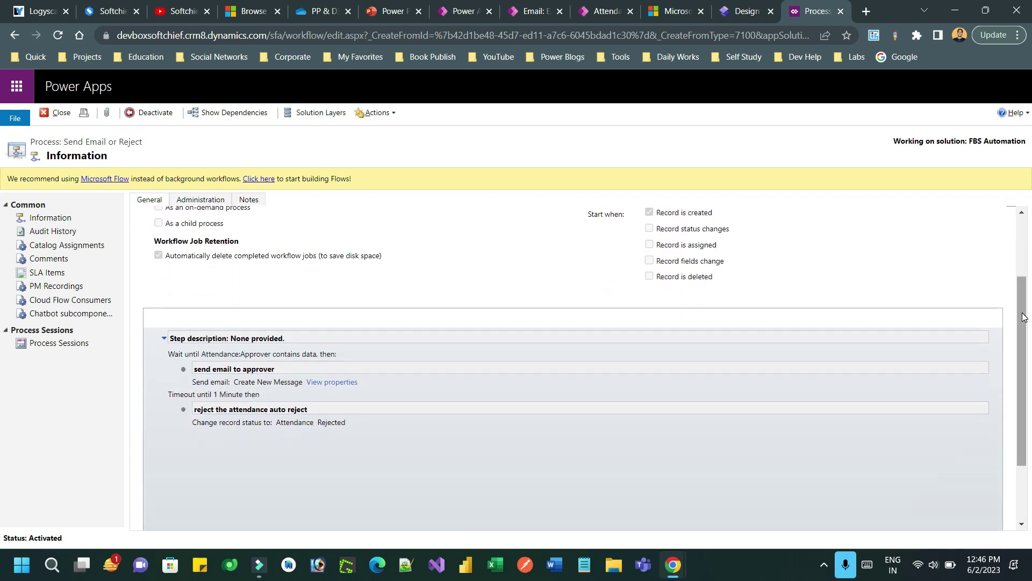